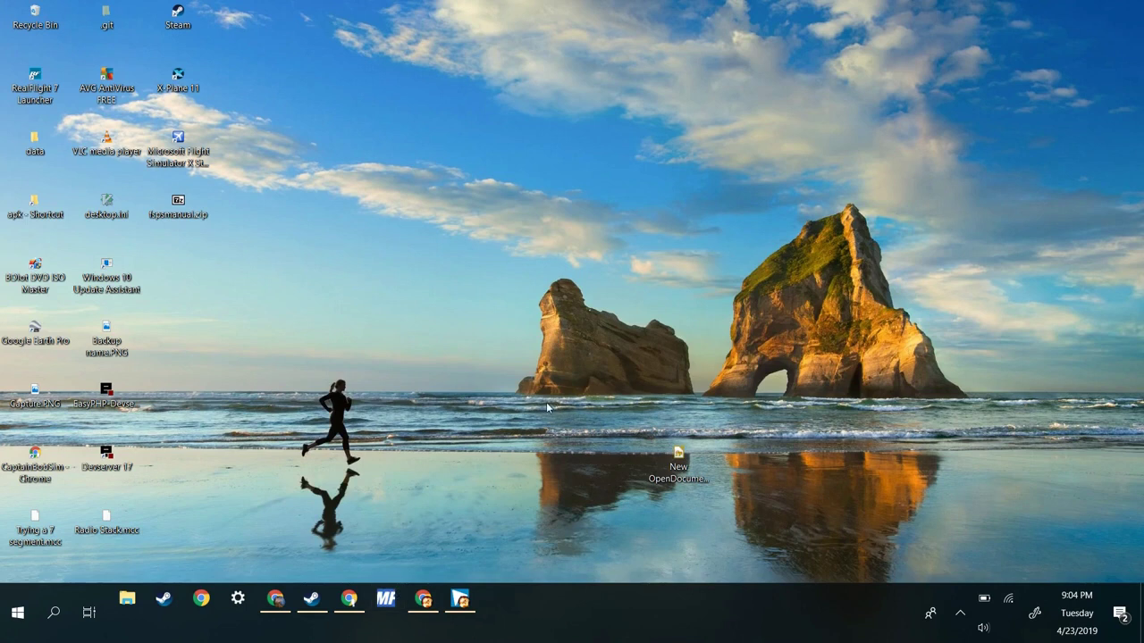
- Launch MobiFlight Connector and open Extras > Settings
click(386, 606)
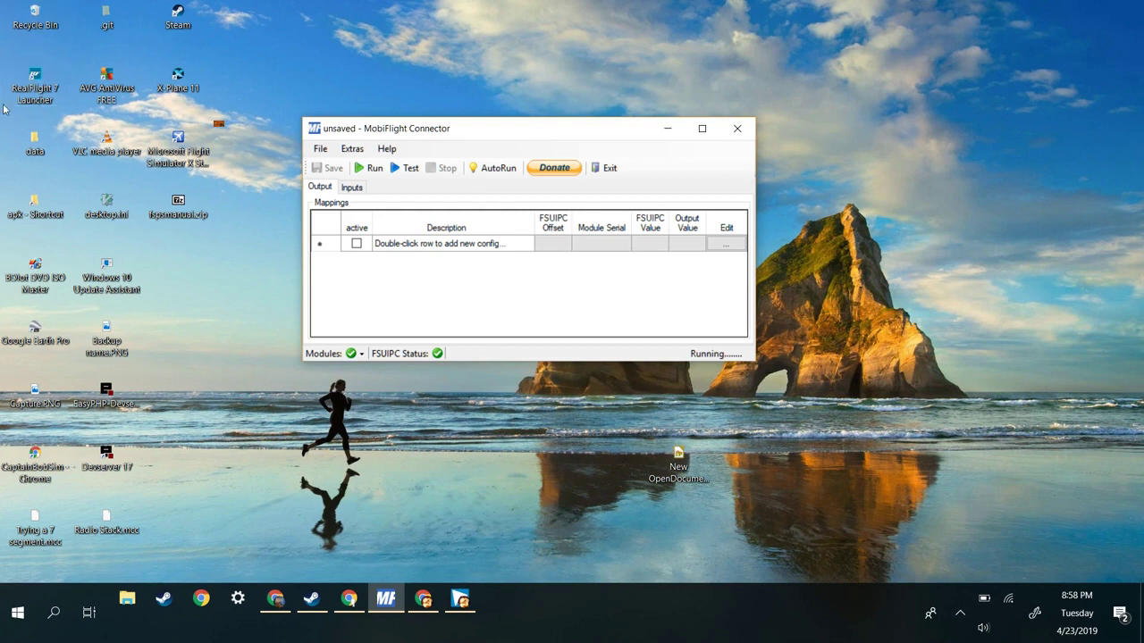
click(353, 151)
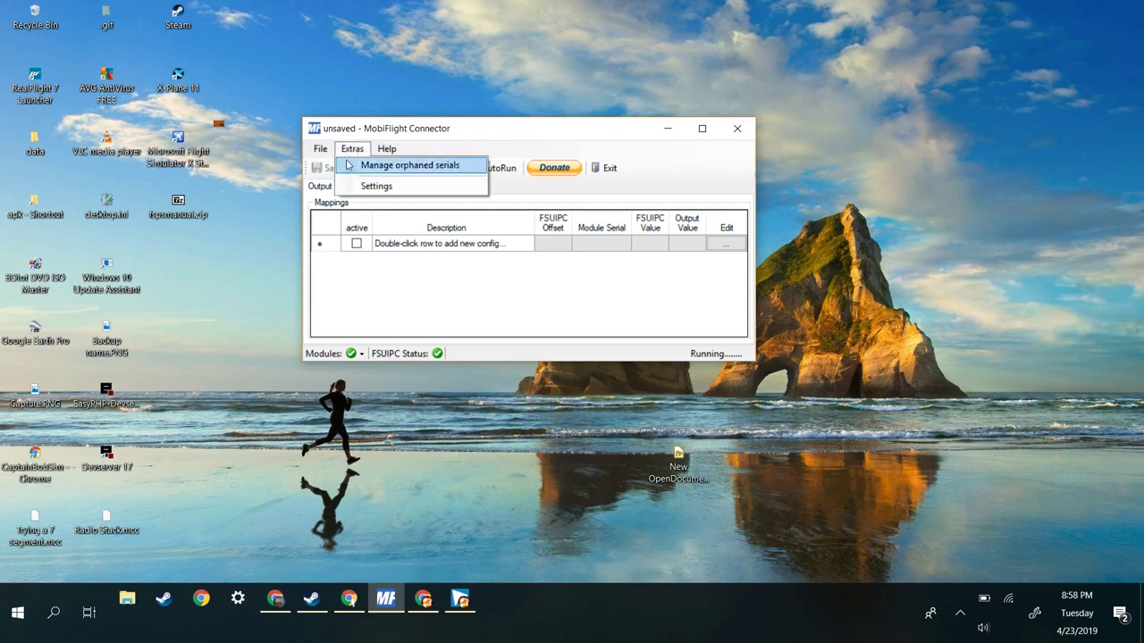
click(377, 187)
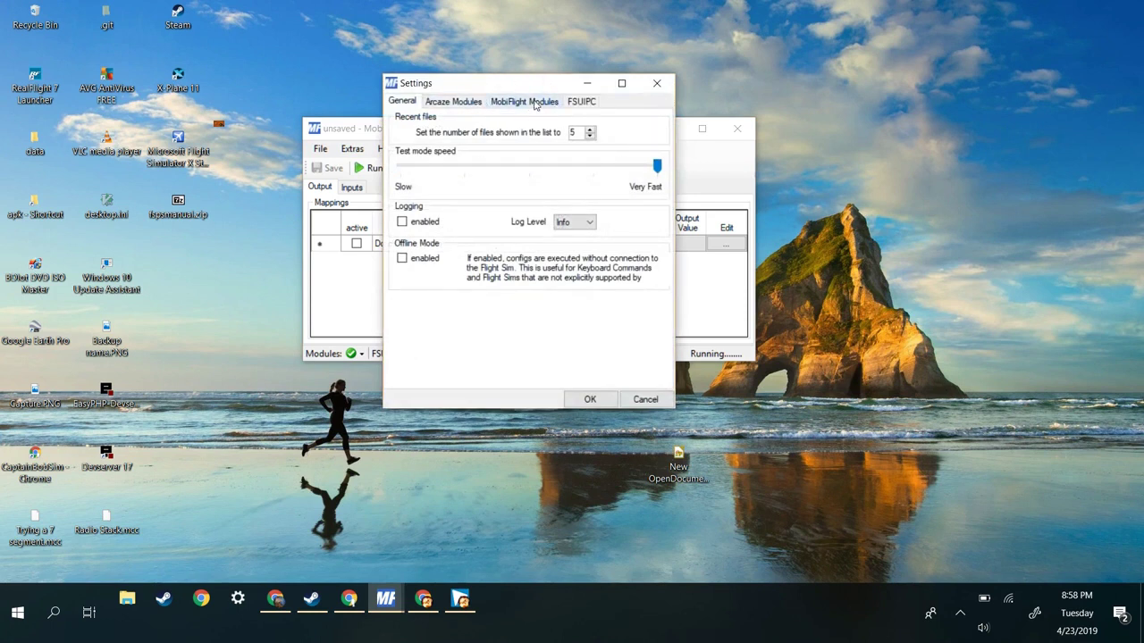
- On the MobiFlight Modules tab, add an LED 7-Segment device named LedModule to MobiFlight Mega
click(530, 101)
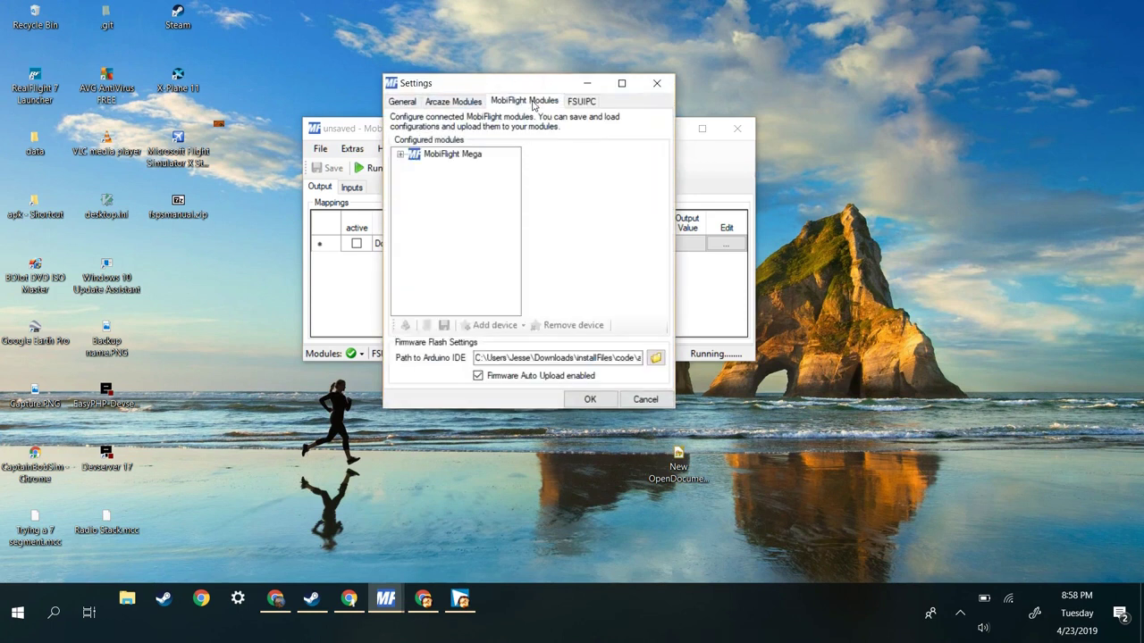
double_click(447, 154)
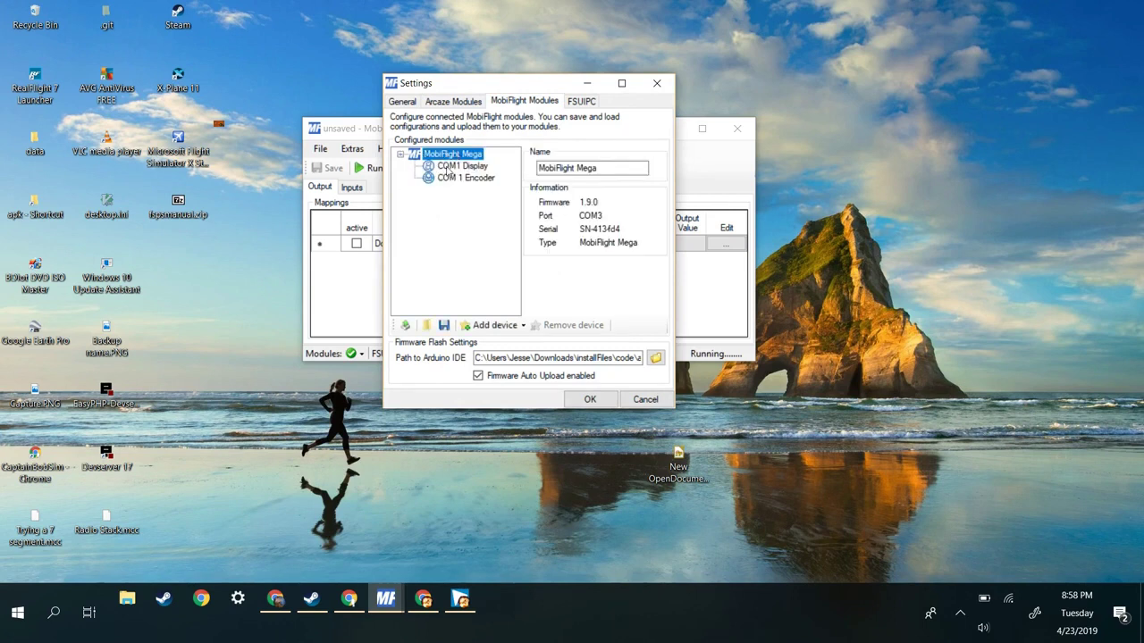
click(430, 168)
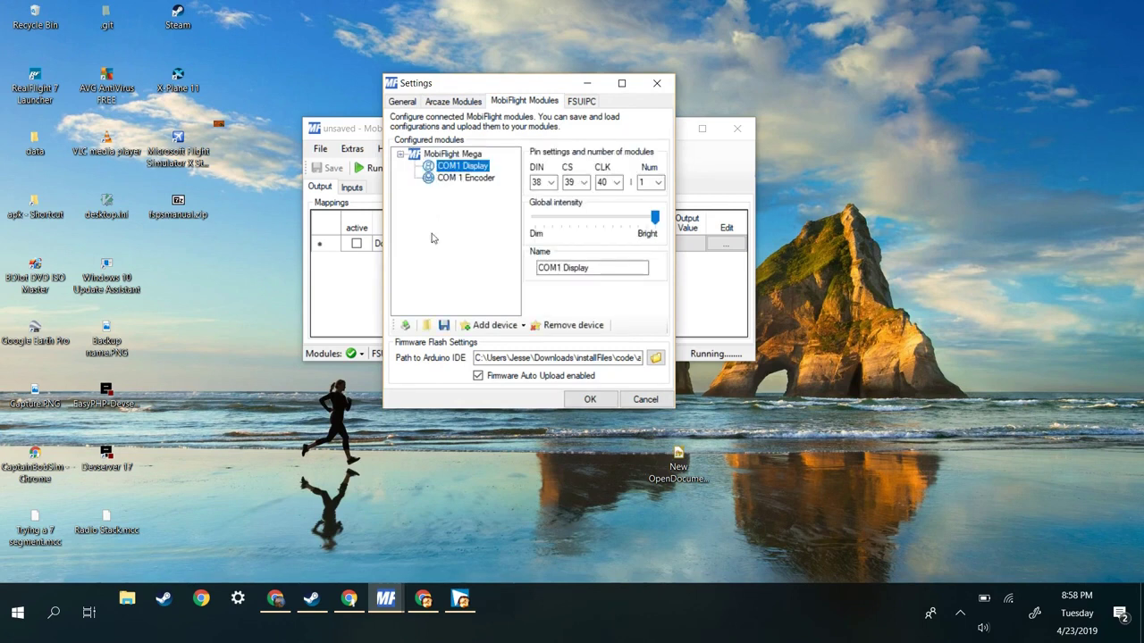
click(487, 325)
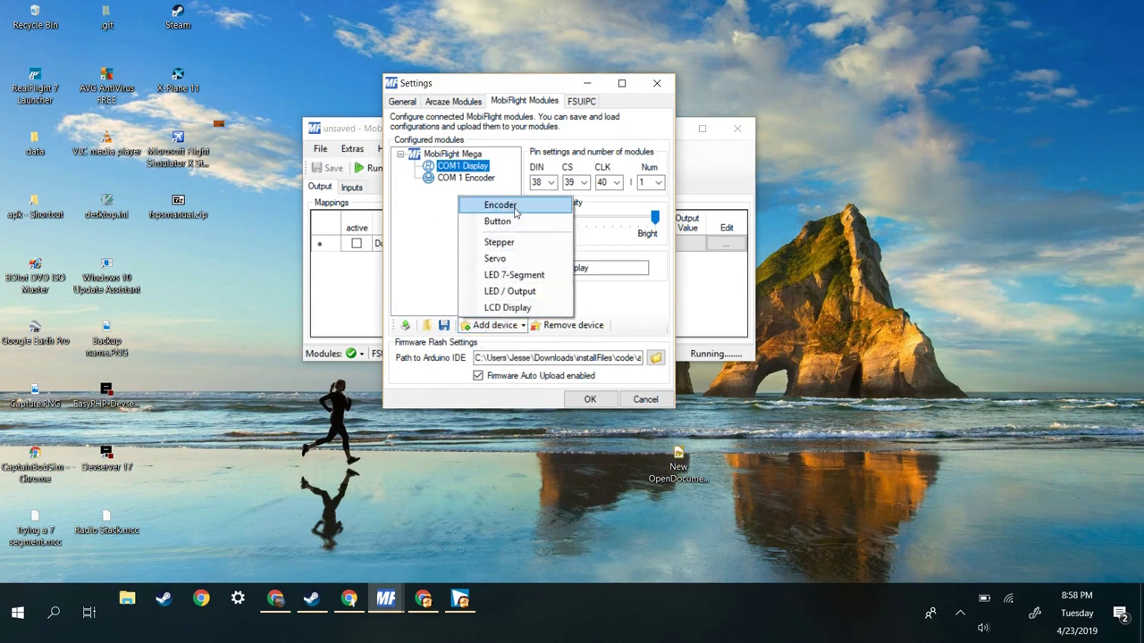
click(505, 275)
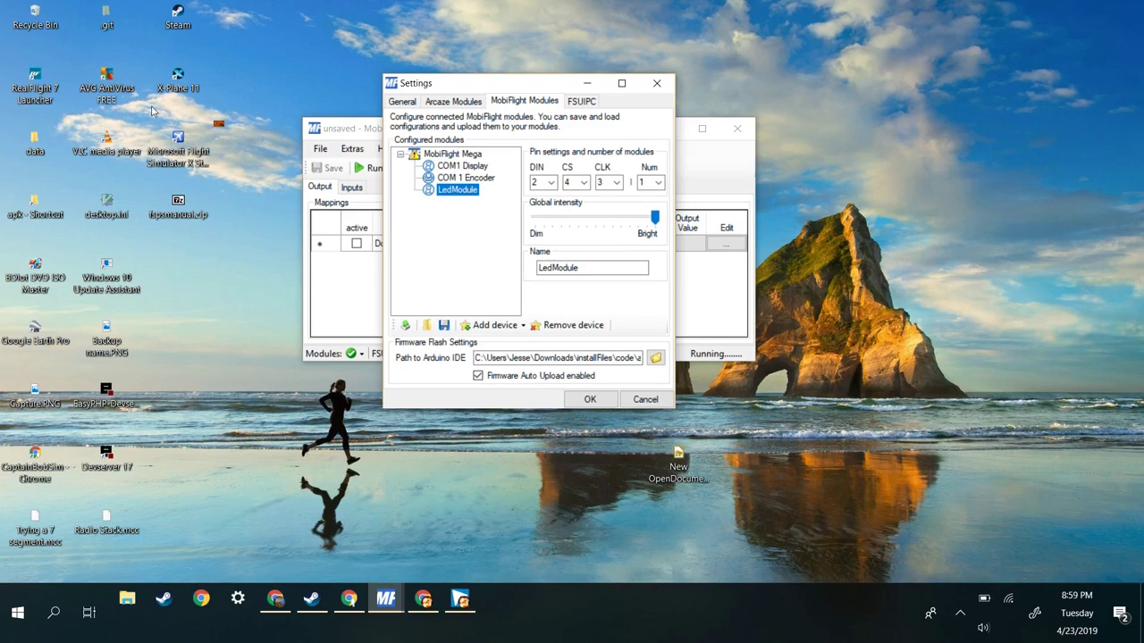
- Set the LedModule pins to DIN 30, CS 31 and CLK 32
click(550, 182)
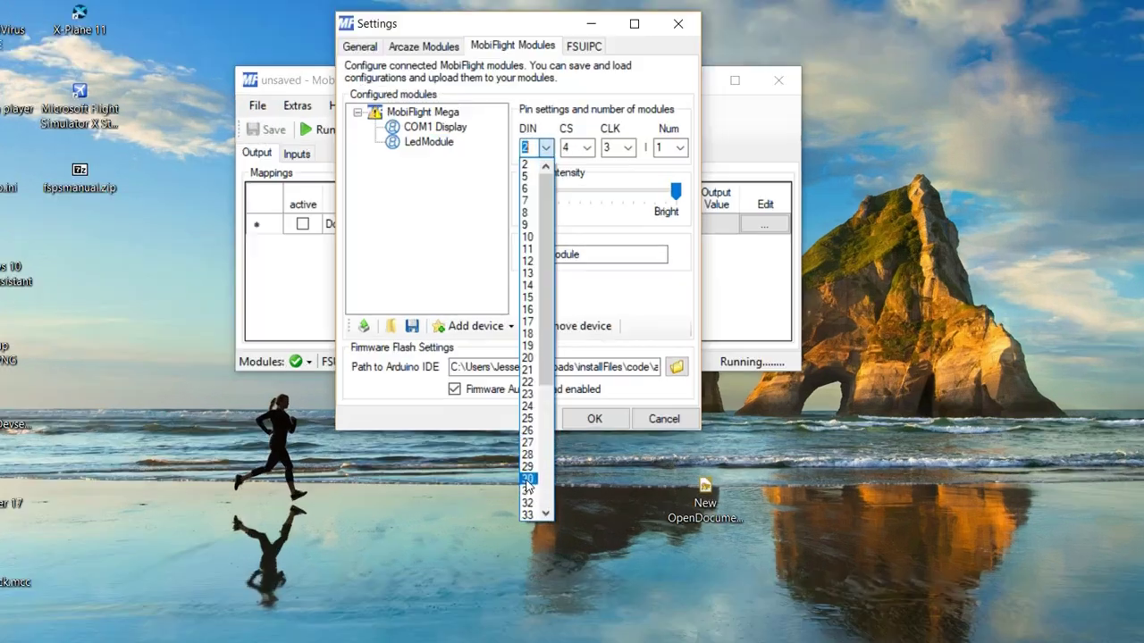
click(537, 456)
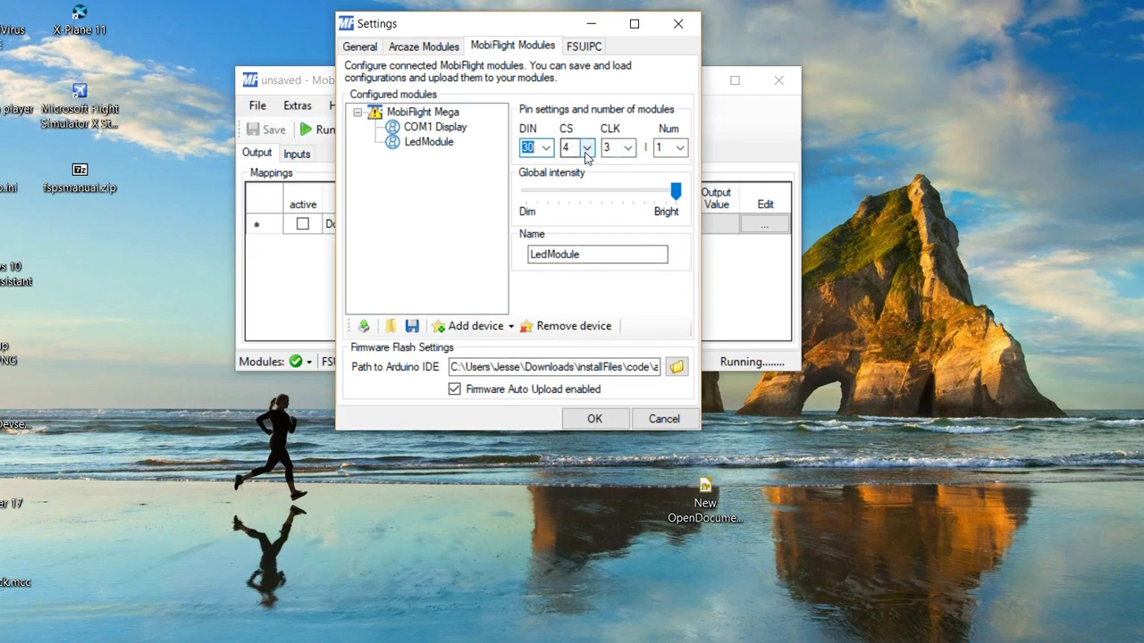
click(587, 149)
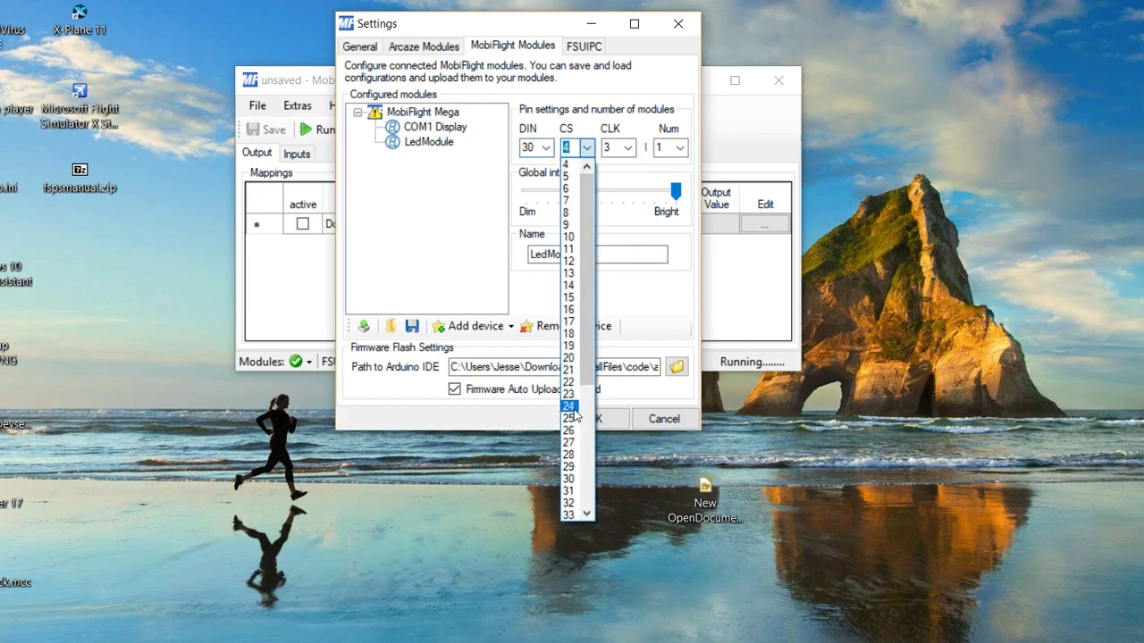
click(568, 490)
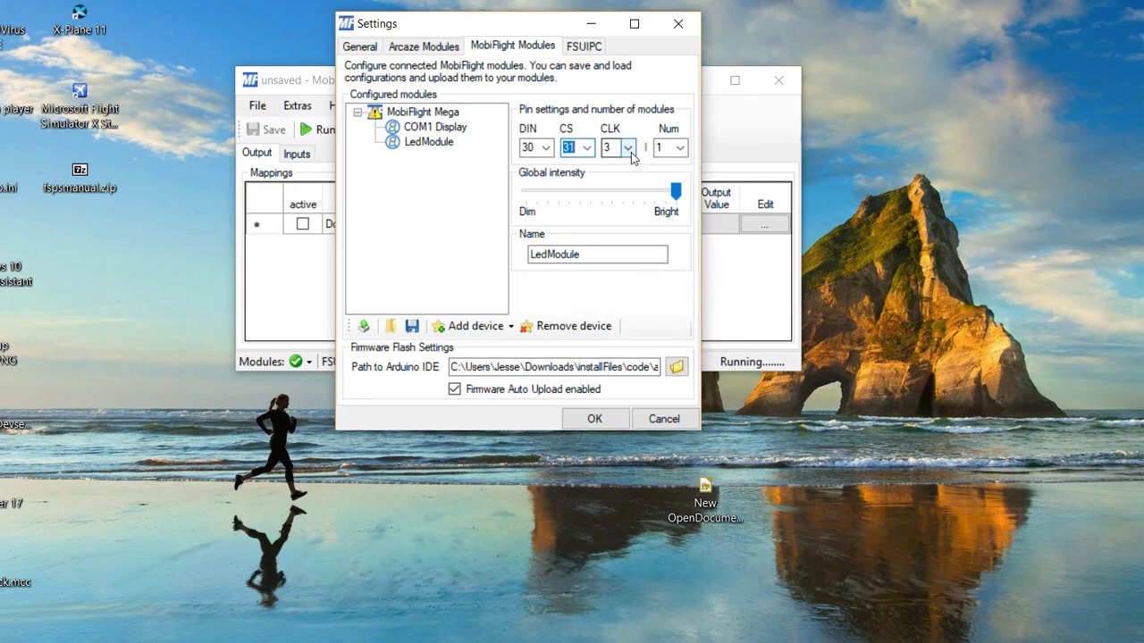
click(628, 150)
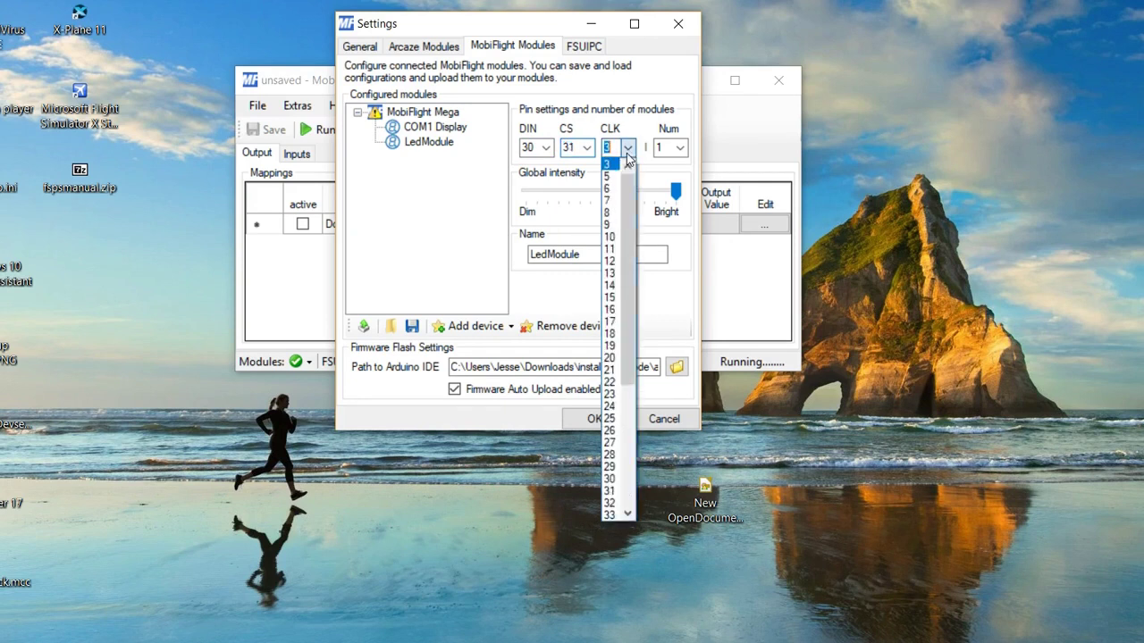
click(610, 506)
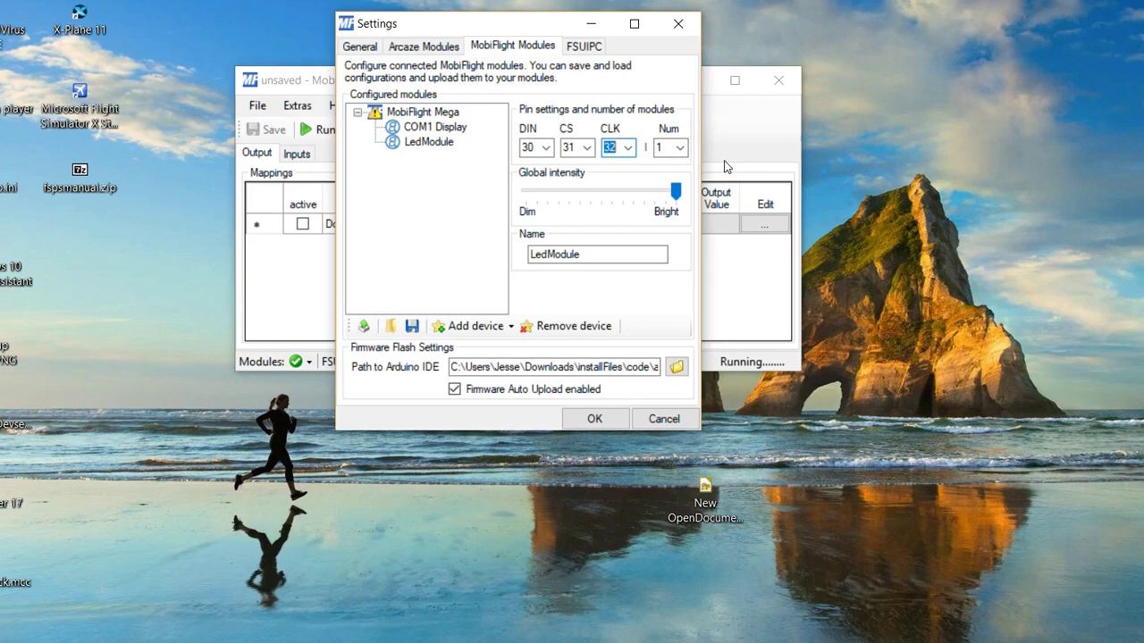
- Keep the module count at 1 and set global intensity to Bright
click(680, 148)
click(577, 234)
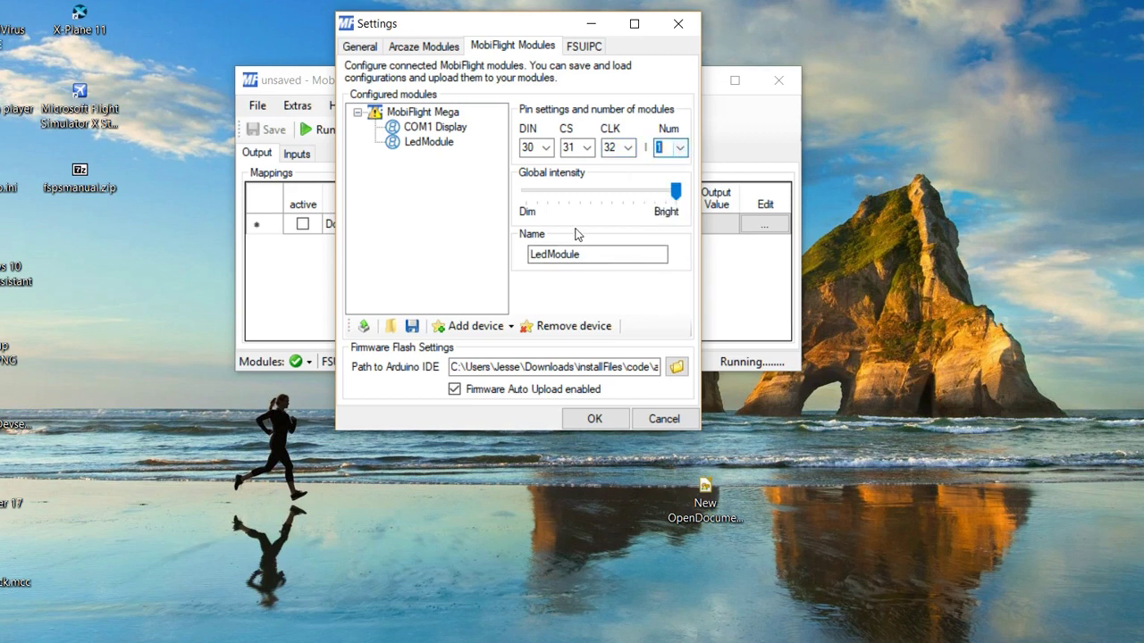
drag(676, 191, 505, 219)
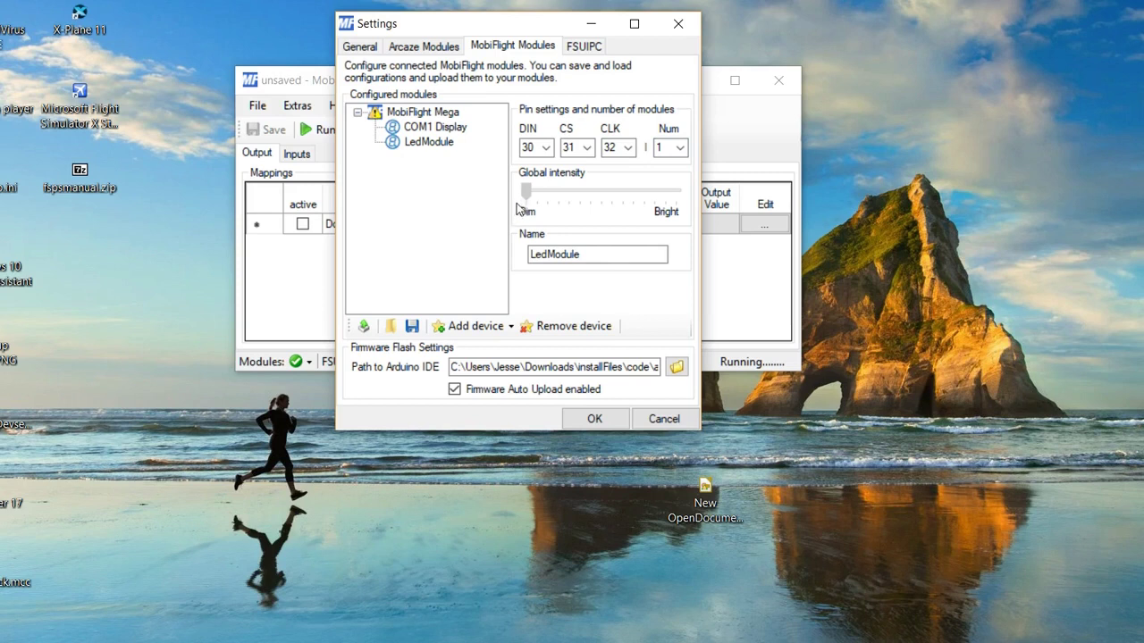
drag(526, 191, 743, 200)
- Upload the config to the board, rename the device Video Example, and close Settings
click(362, 328)
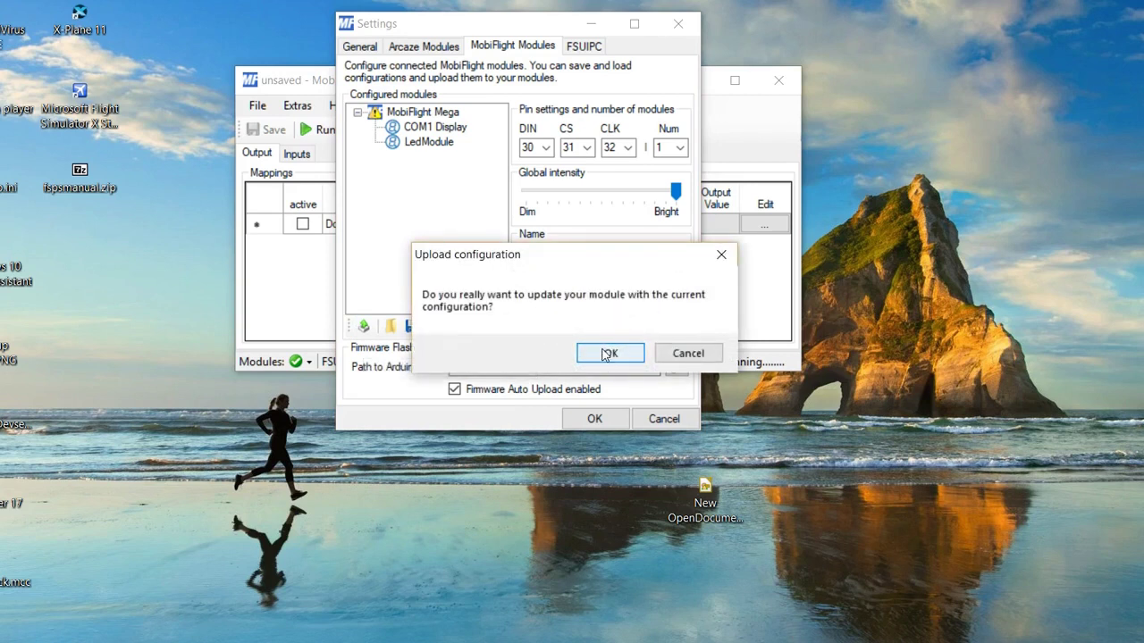
click(611, 354)
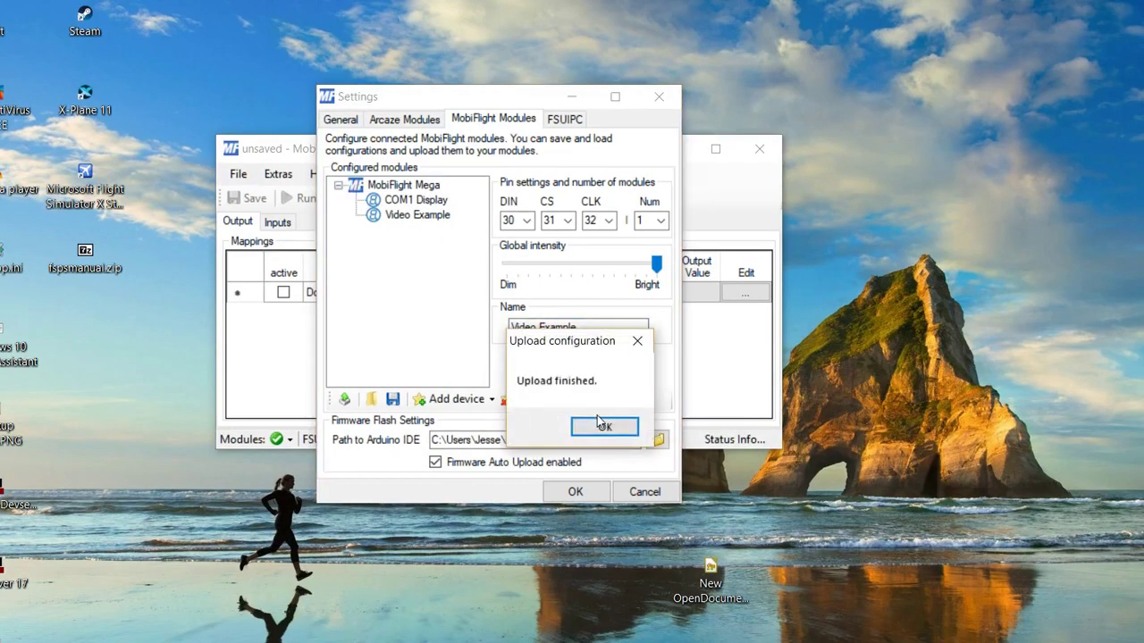
click(602, 428)
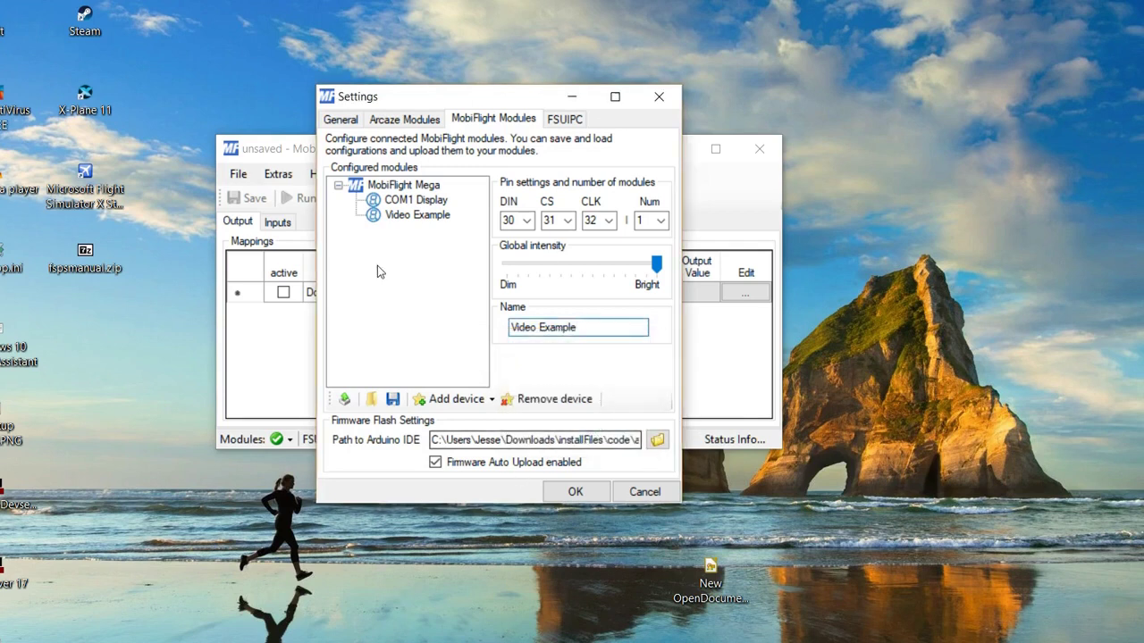
click(565, 494)
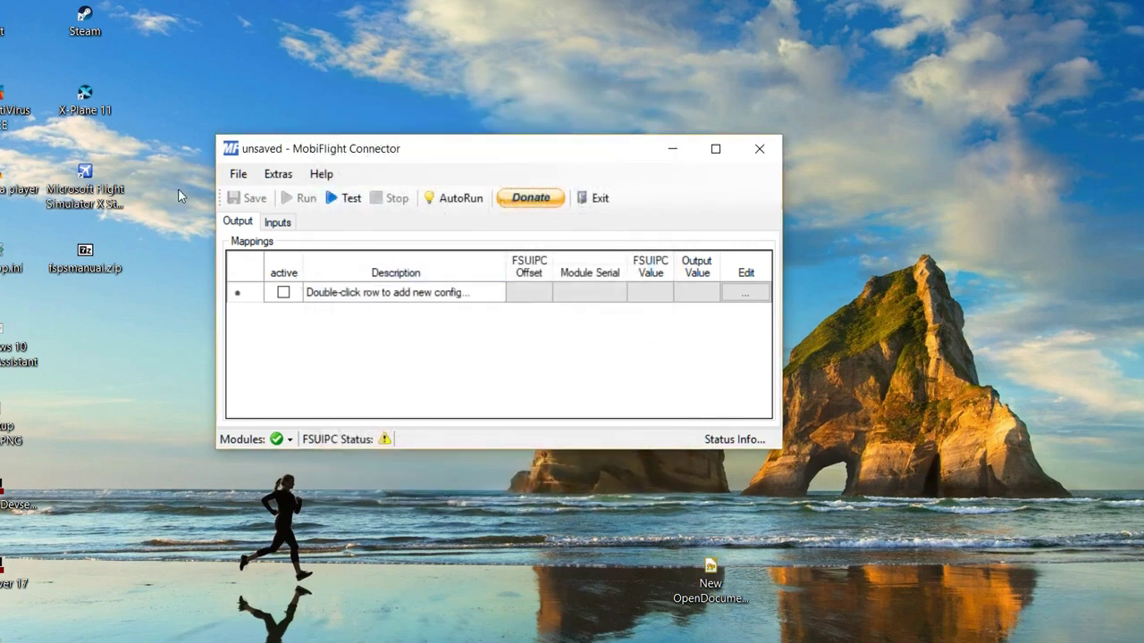
- Add an active output mapping described 'video COM 1 Example' and open its ConfigWizard
click(230, 225)
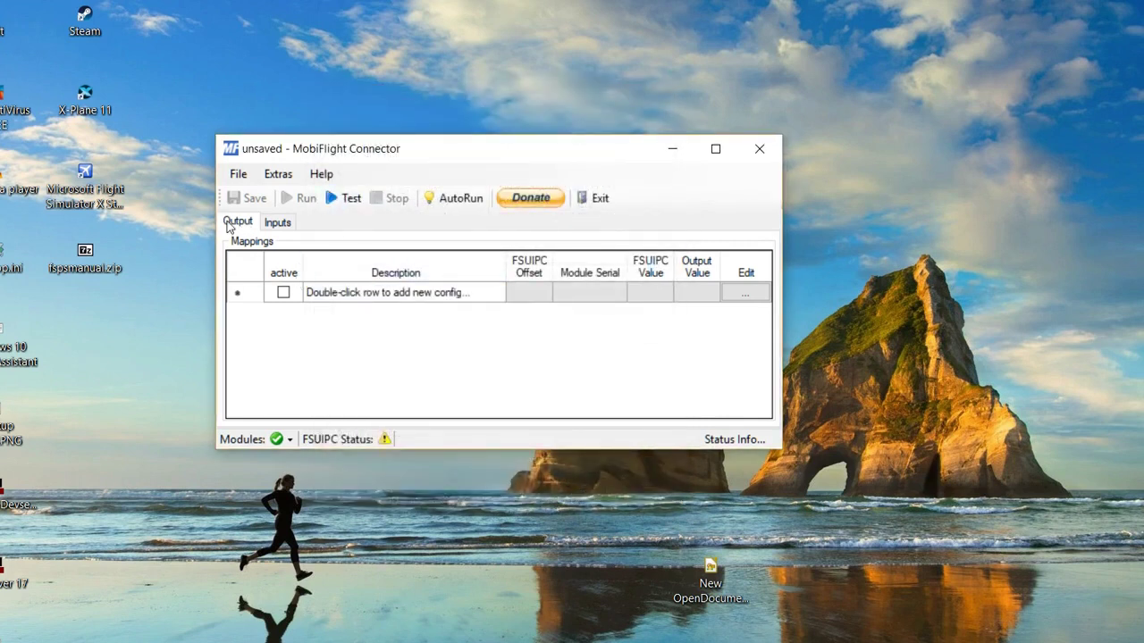
click(364, 299)
click(365, 295)
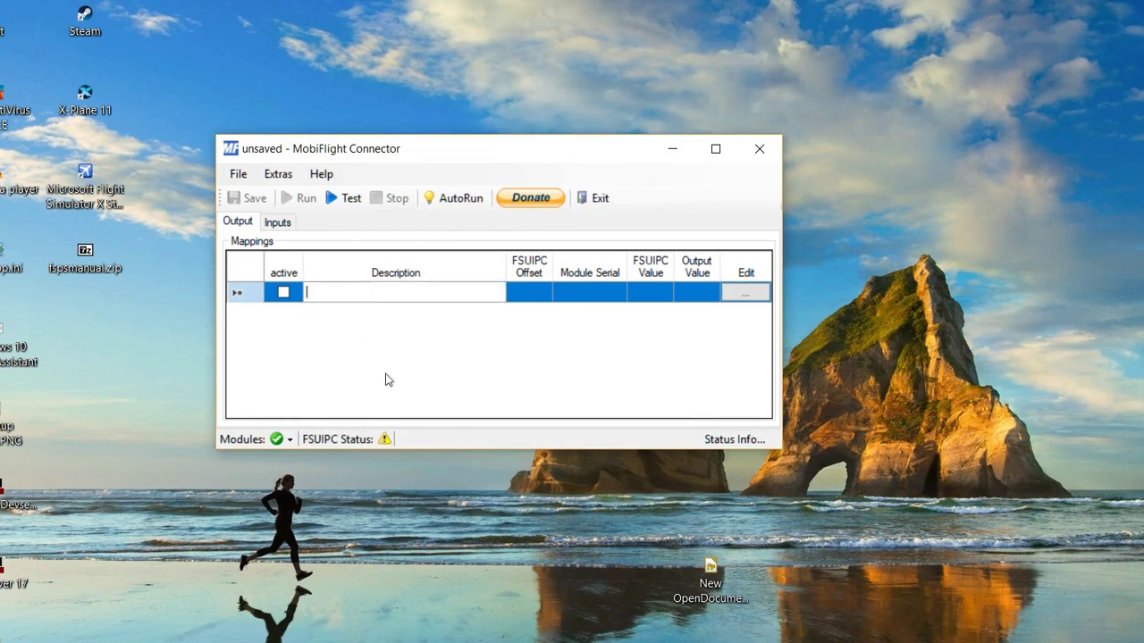
text(COM 1 Example)
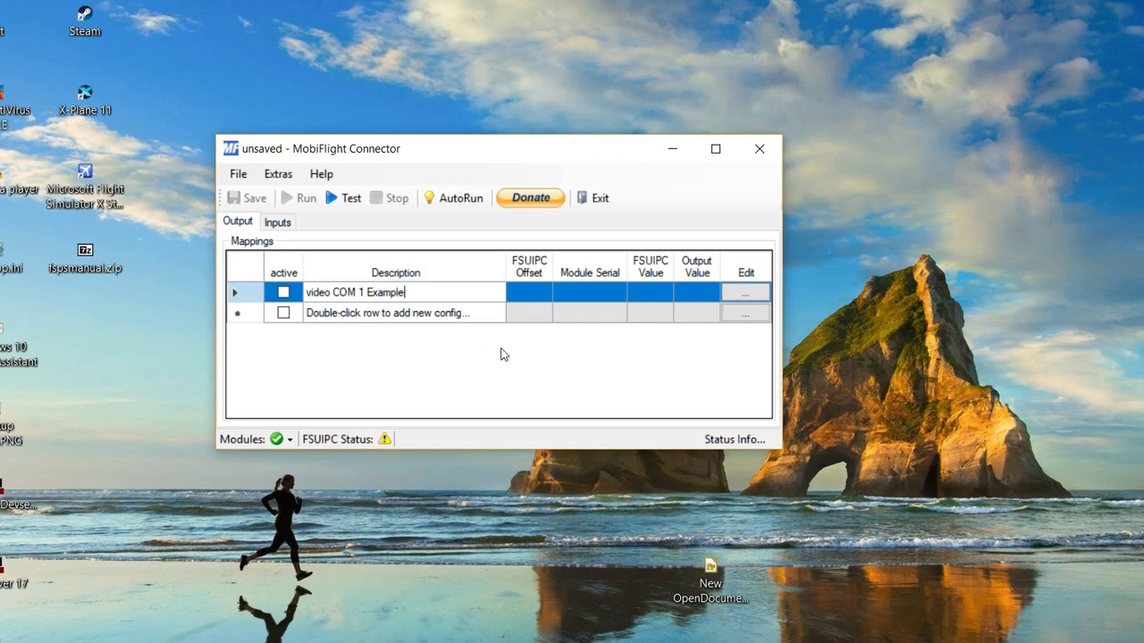
click(283, 292)
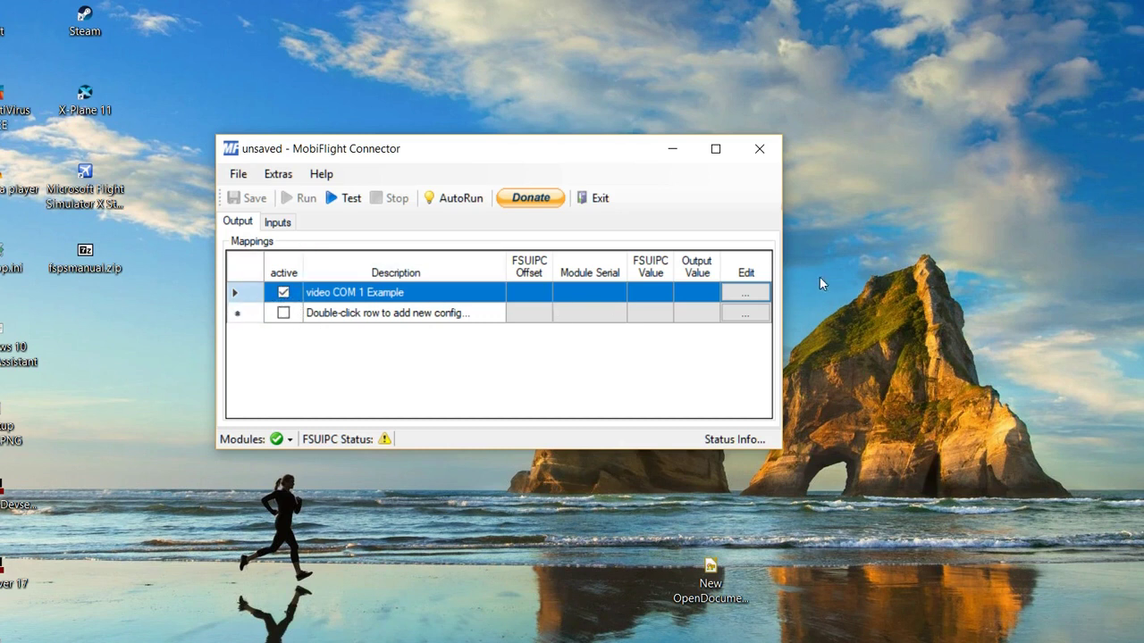
click(747, 295)
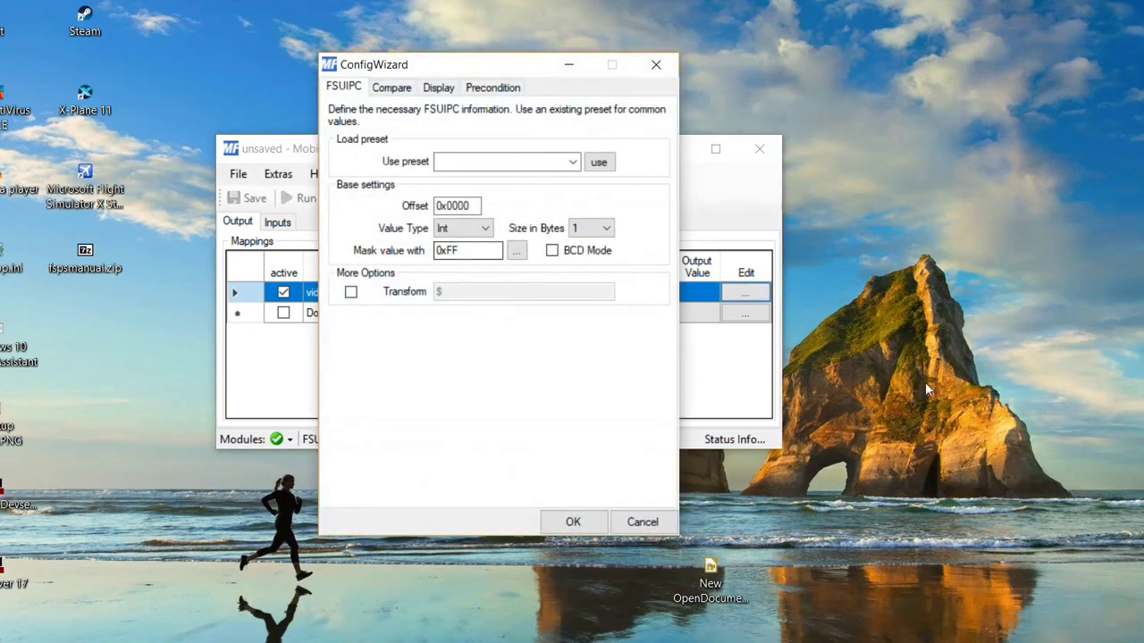
- Load the Radio - COM1 Active Freq preset (offset 0x034E, 2 bytes, BCD, $+10000)
click(572, 163)
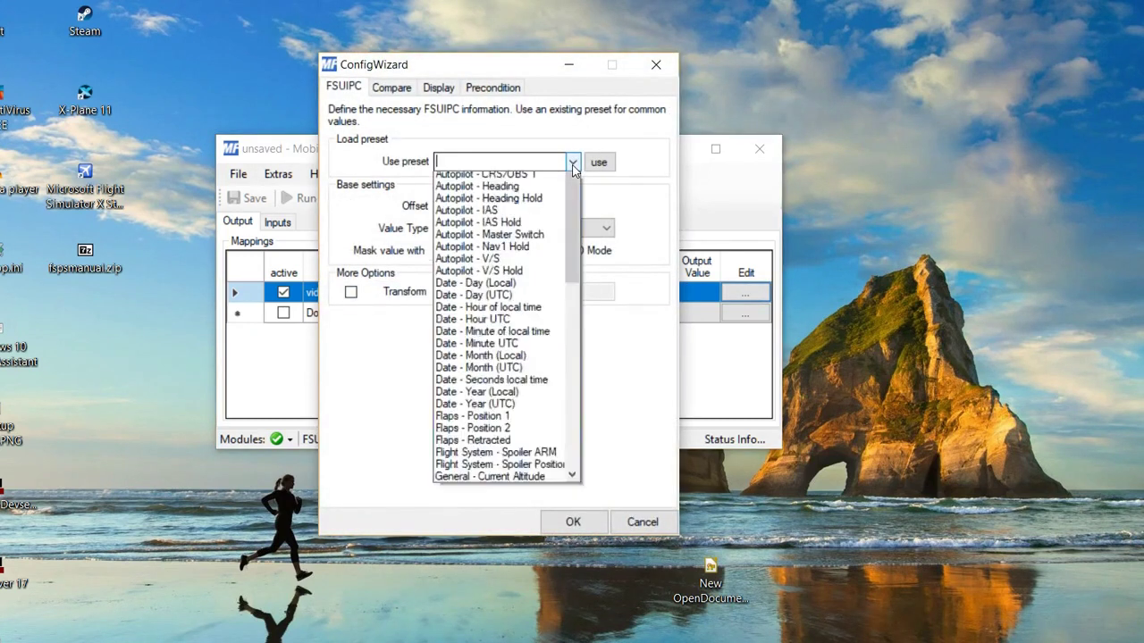
drag(569, 184, 569, 387)
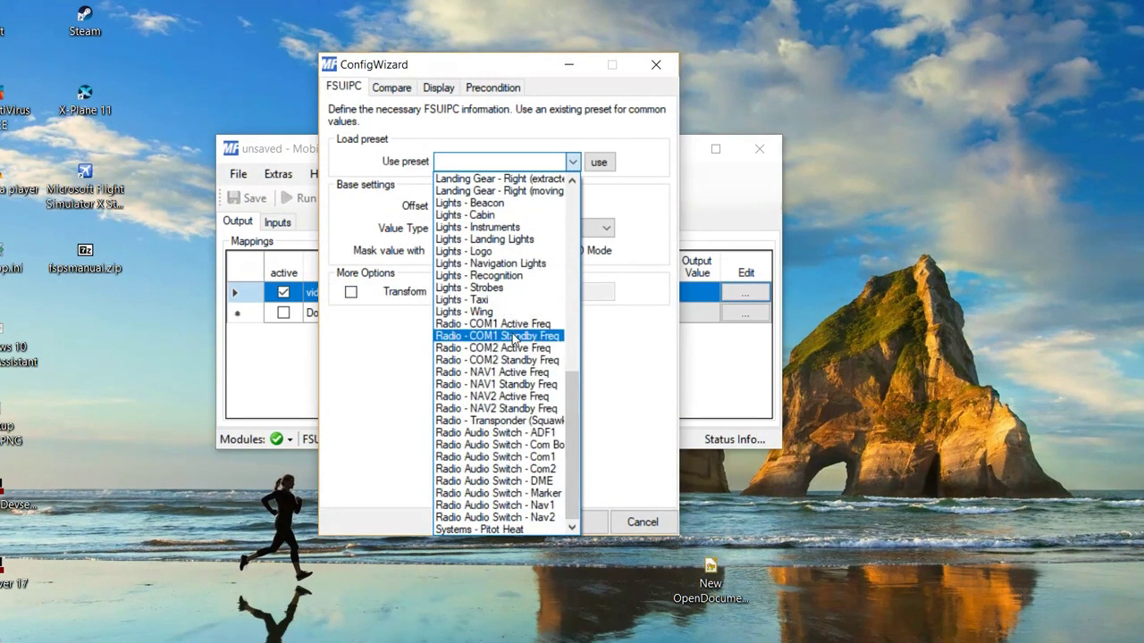
click(507, 326)
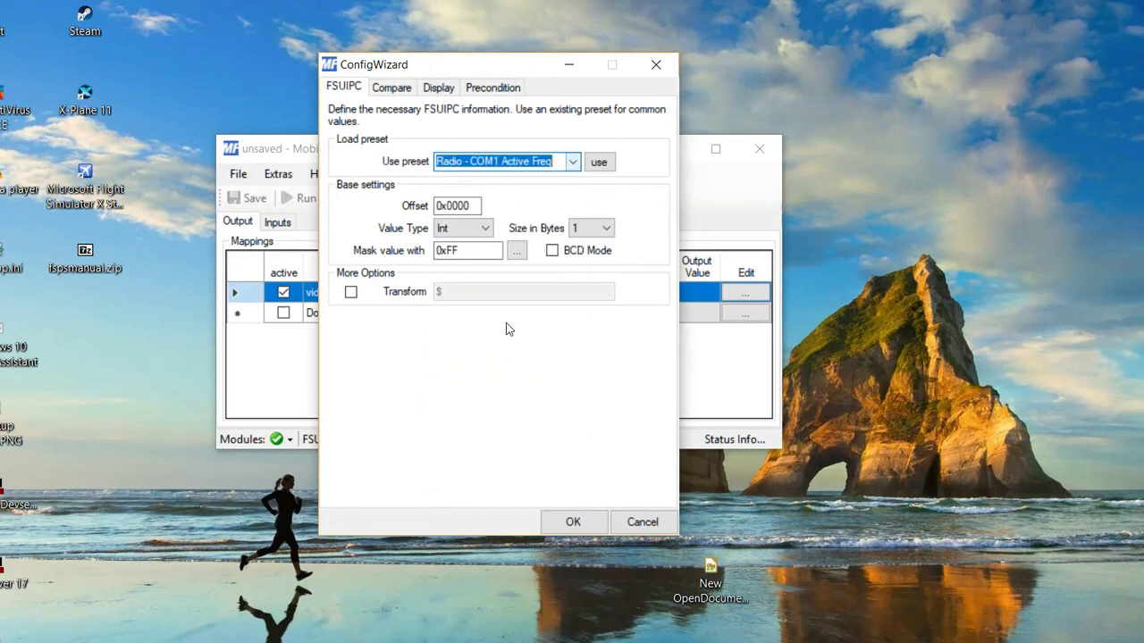
click(598, 164)
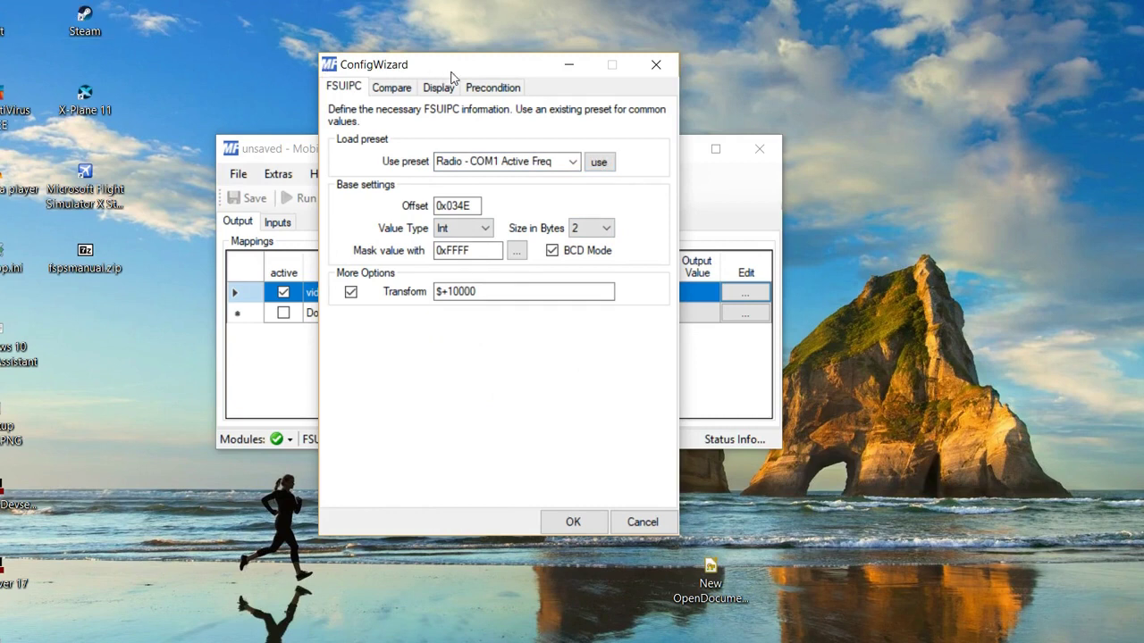
click(440, 88)
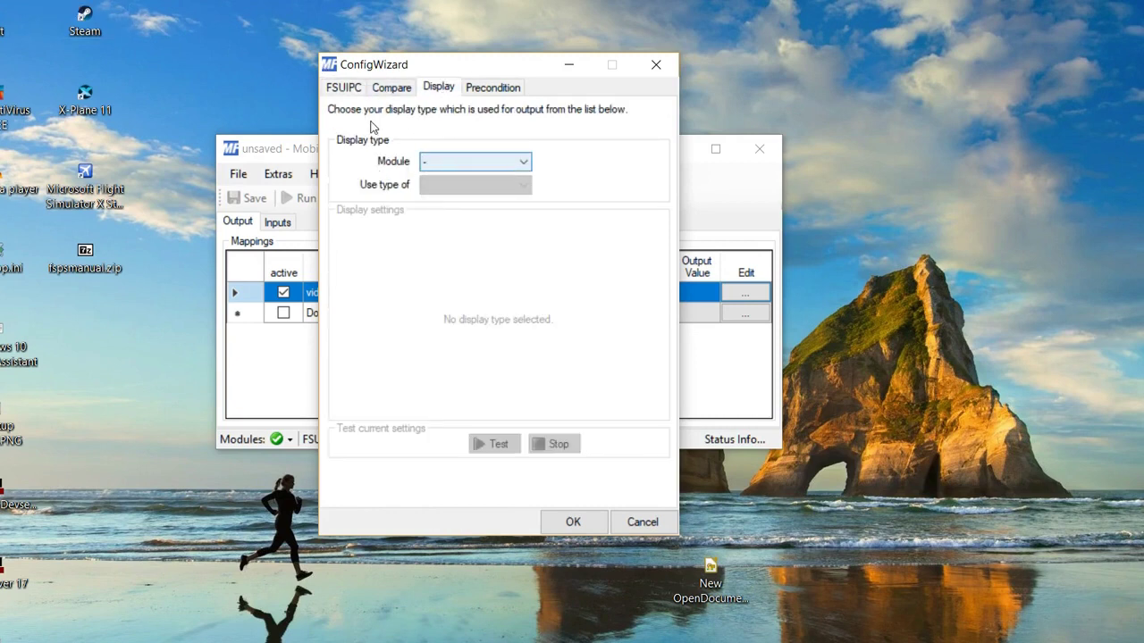
- Choose MobiFlight Mega as output module with Display Module as the device type
click(390, 89)
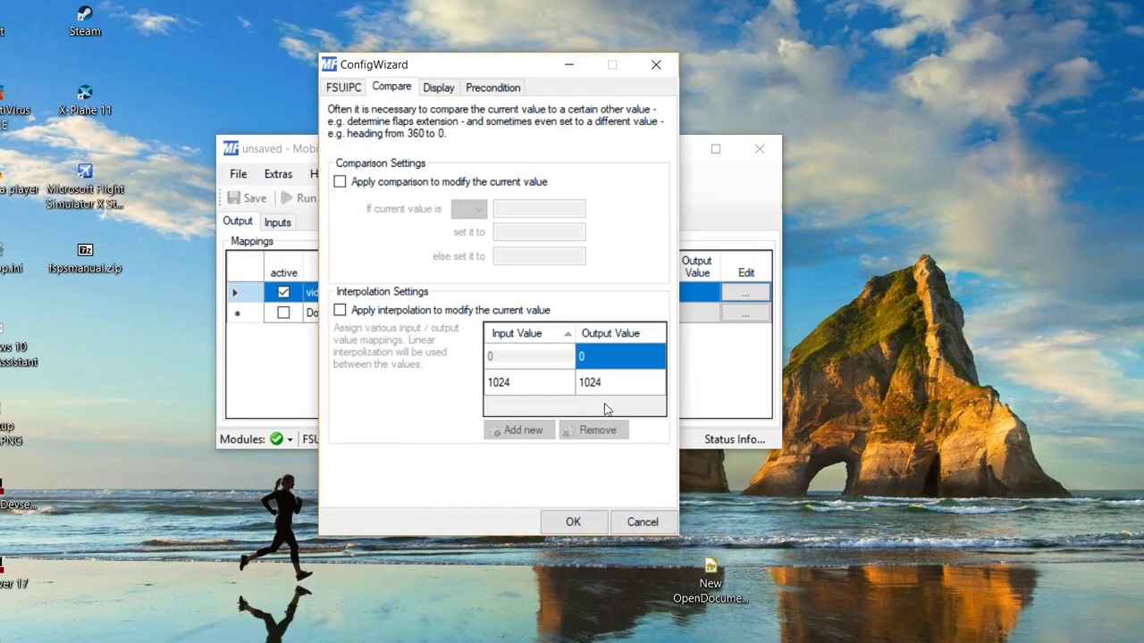
click(437, 88)
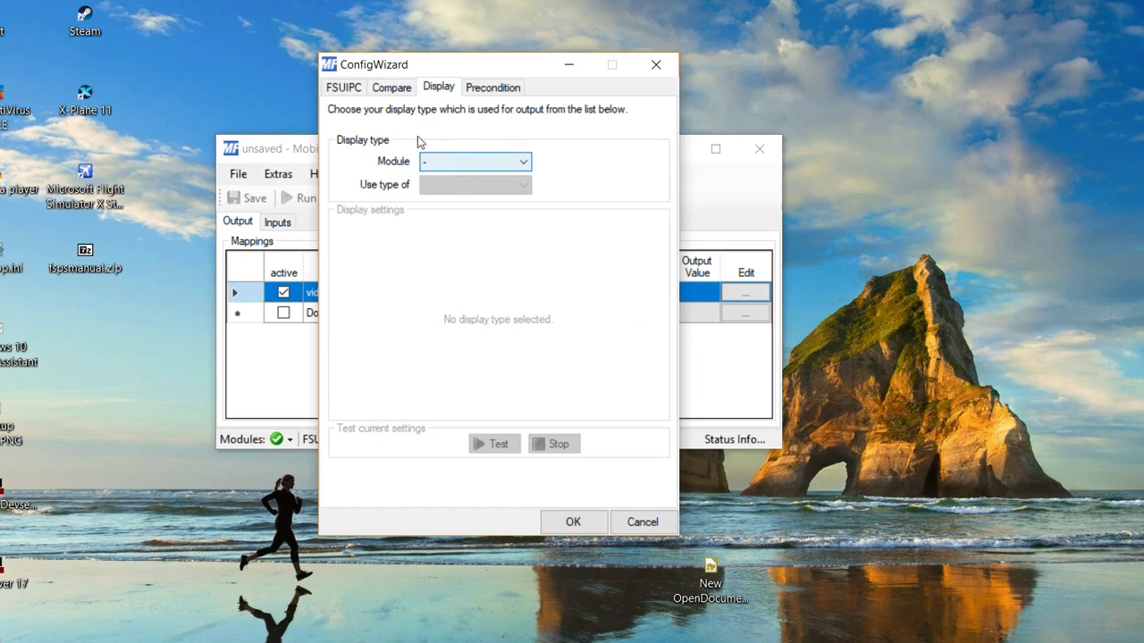
click(461, 165)
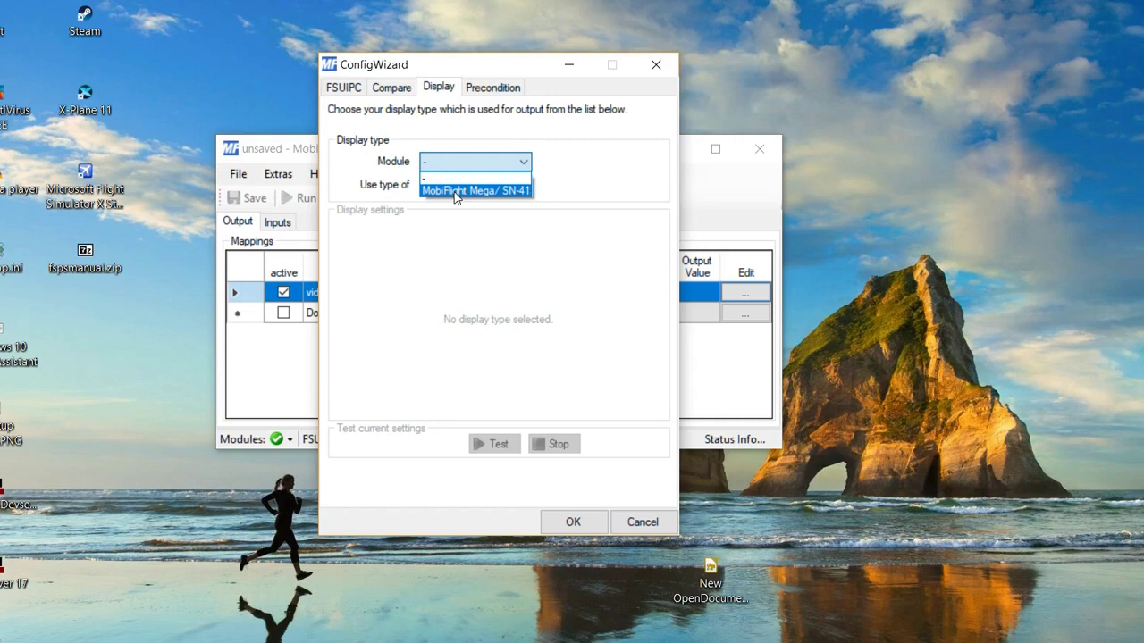
click(456, 191)
click(489, 183)
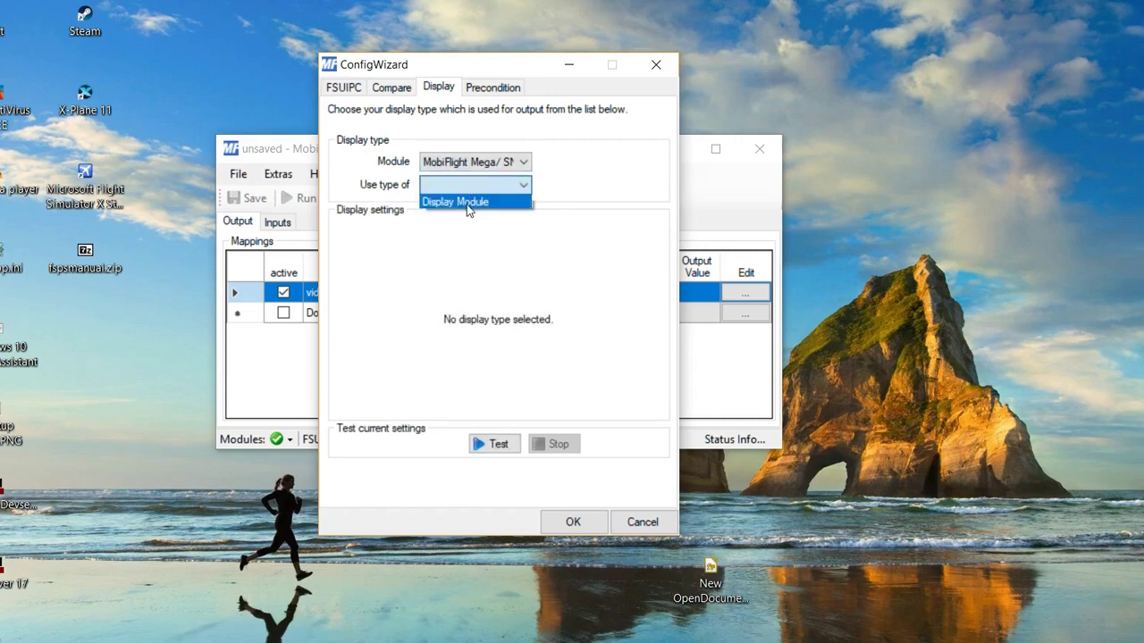
click(467, 203)
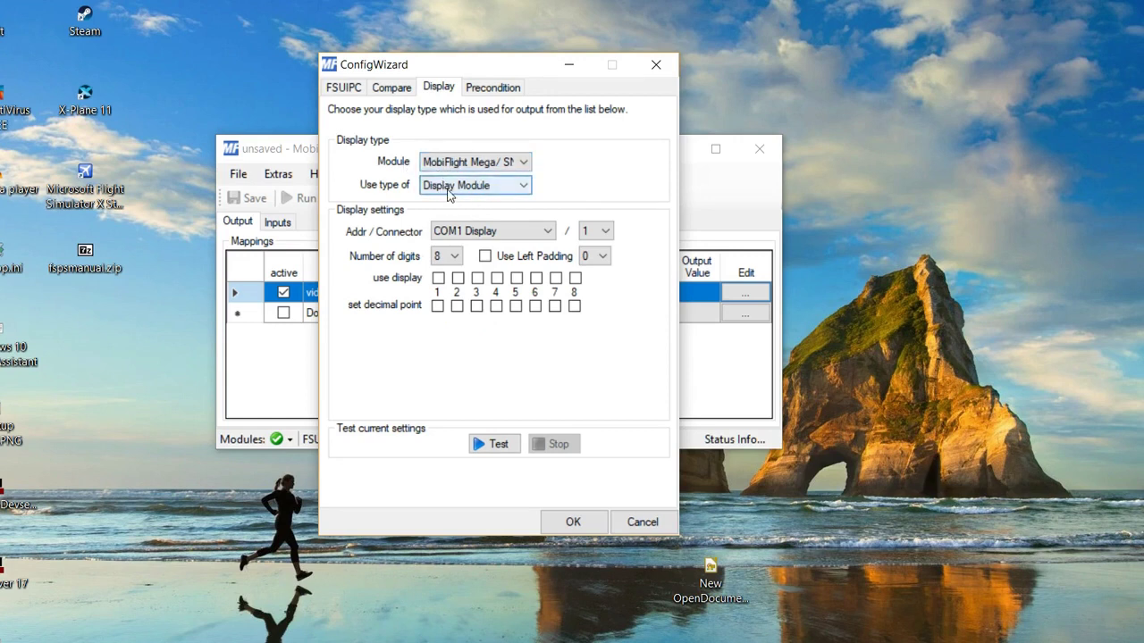
- Use display digits 1–5, decimal point at 3, left padding, and save the mapping
click(457, 279)
click(477, 279)
click(498, 279)
click(516, 279)
click(478, 307)
click(513, 264)
click(534, 261)
click(543, 262)
click(573, 522)
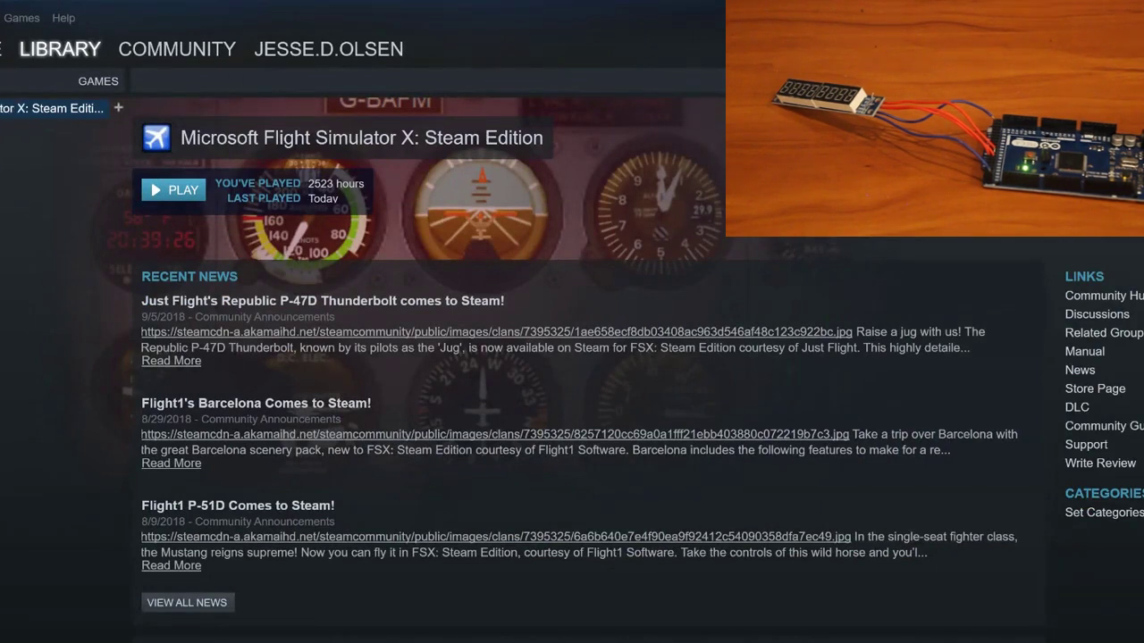
- Launch Microsoft Flight Simulator X: Steam Edition from Steam, approving the UAC prompt
click(170, 189)
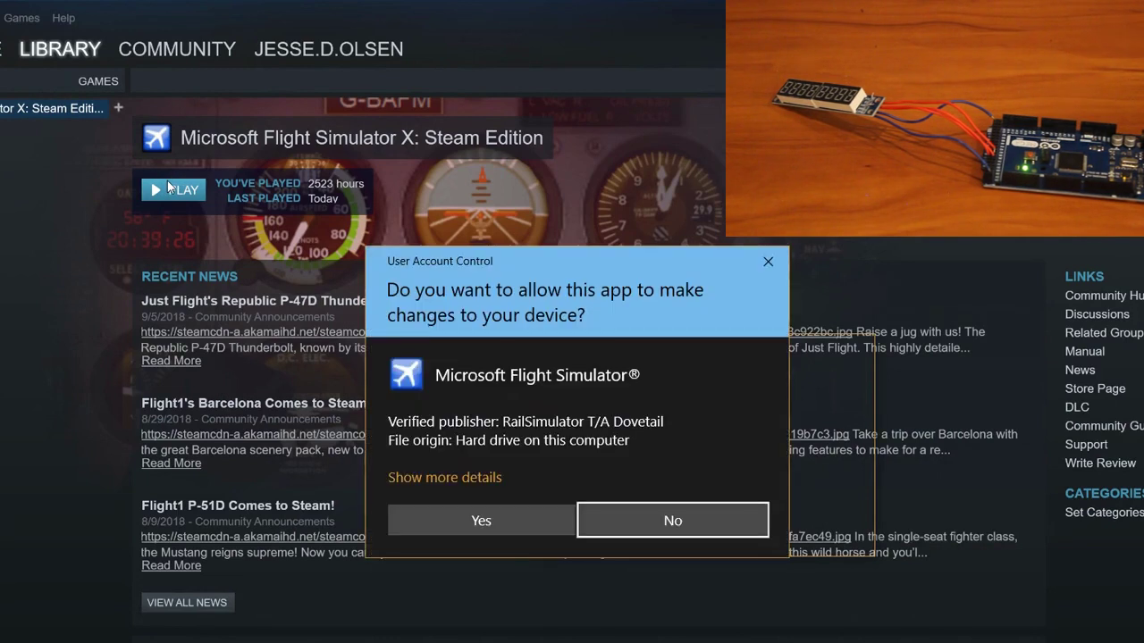
click(480, 520)
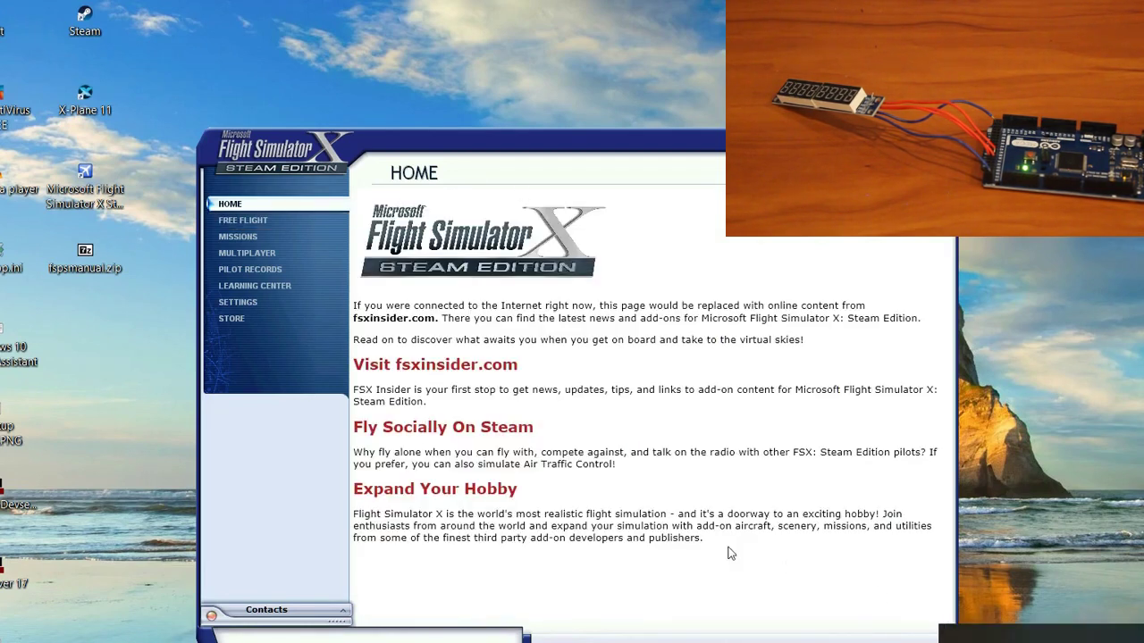
- Start a free flight in the Cessna C172SP and run MobiFlight so the display shows 12830
click(269, 219)
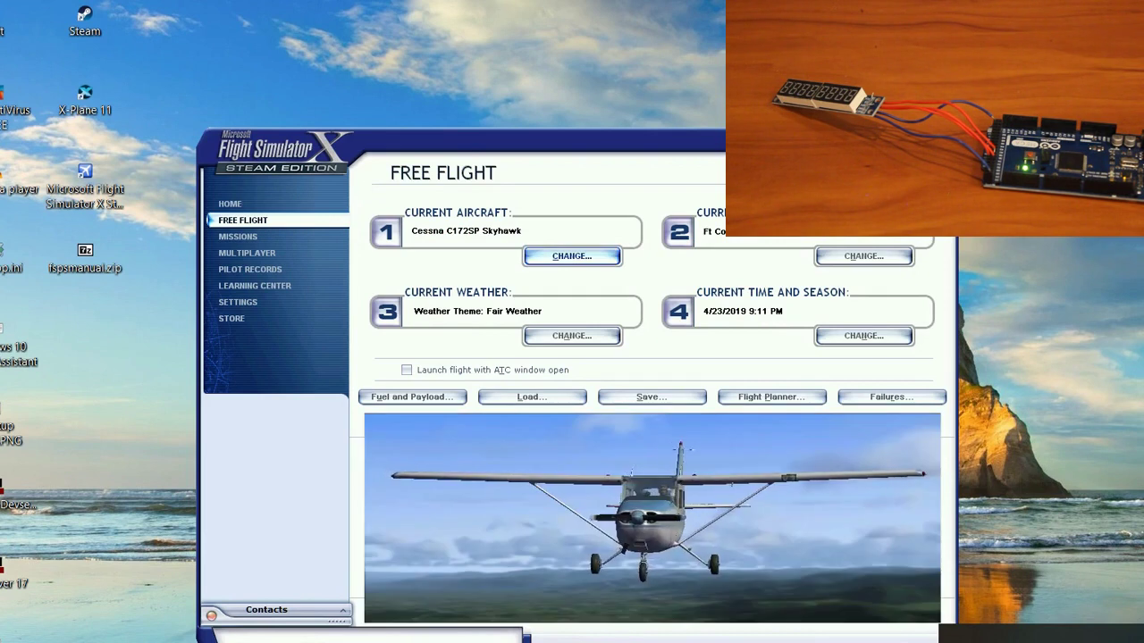
key(Return)
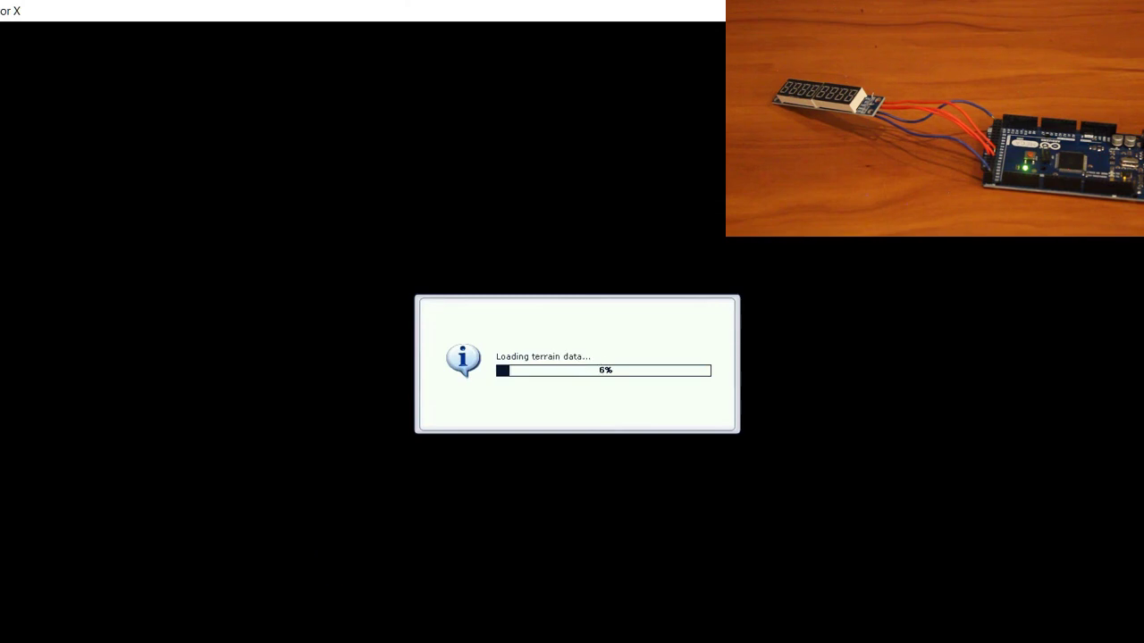
mouse_move(437, 640)
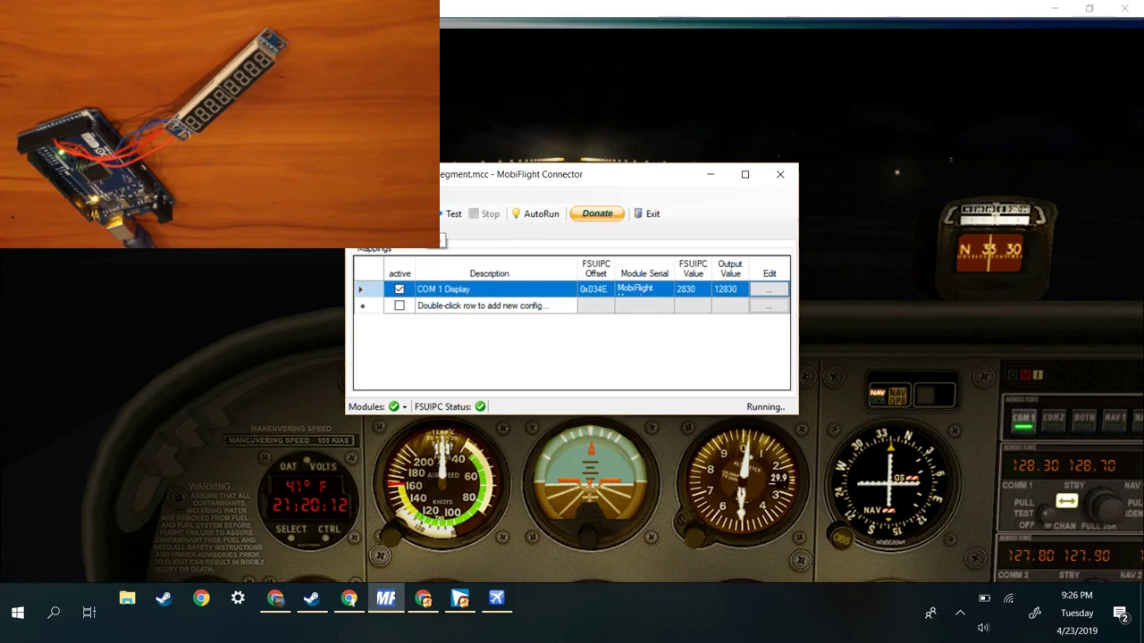
click(417, 214)
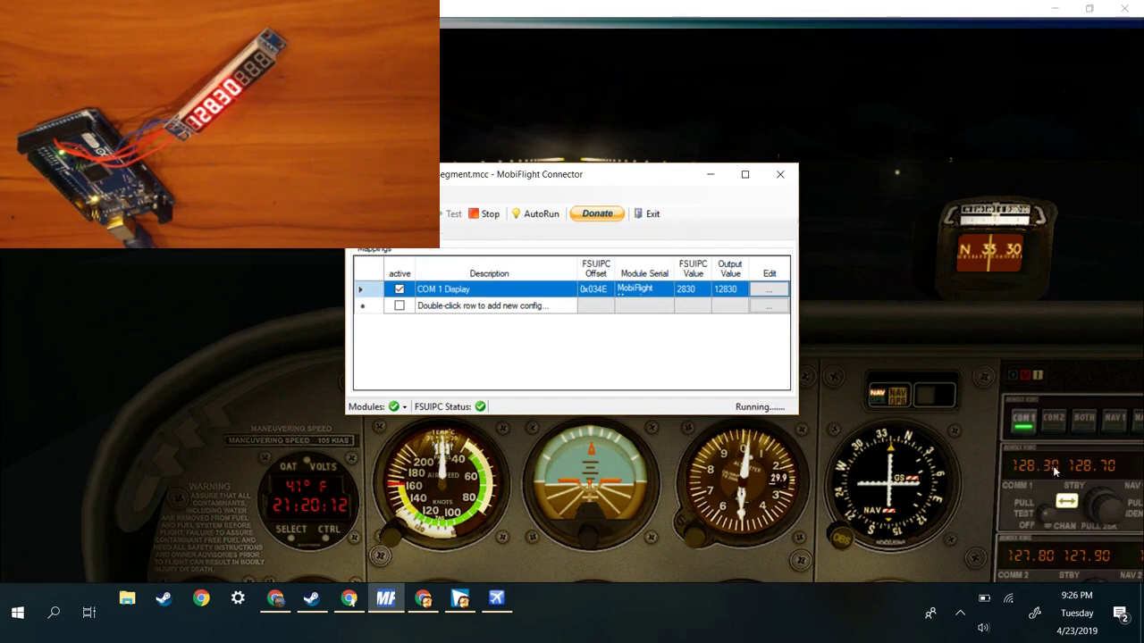
- Unpause the simulation and swap the COM1 active and standby frequencies
click(994, 462)
scroll(749, 369, up, 5)
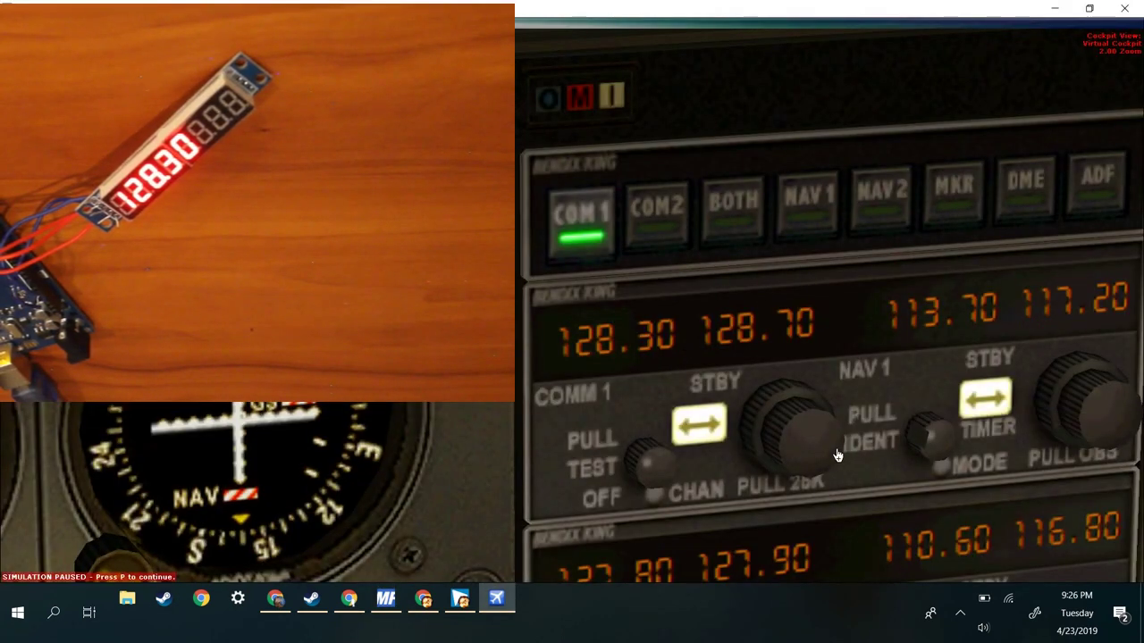
scroll(836, 456, up, 11)
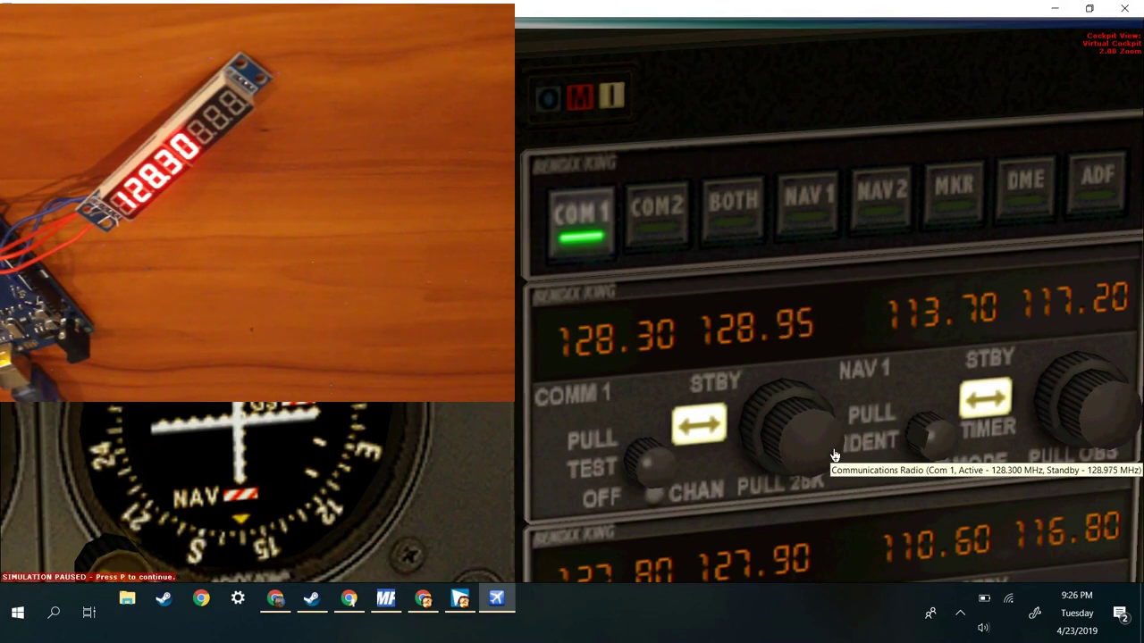
scroll(836, 456, up, 2)
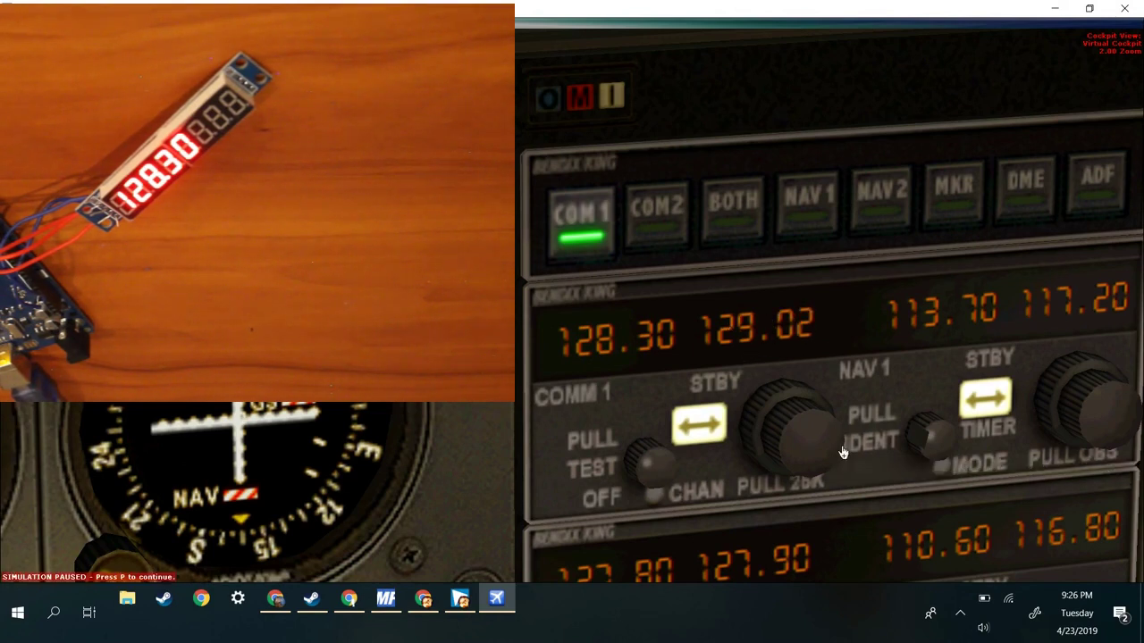
scroll(840, 451, up, 3)
scroll(841, 449, up, 2)
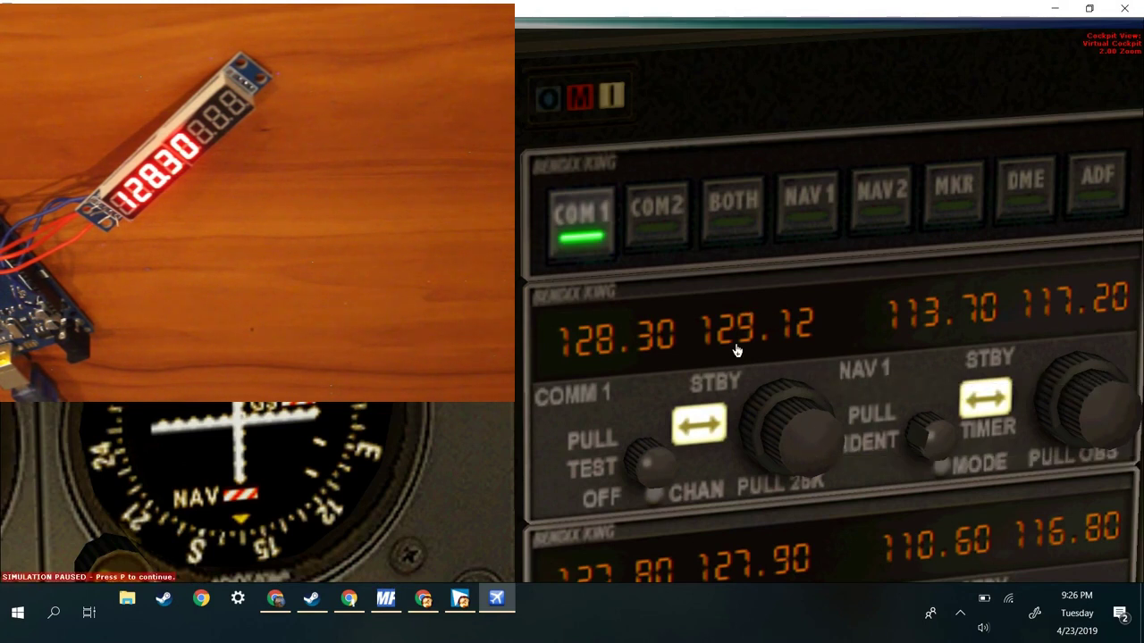
key(p)
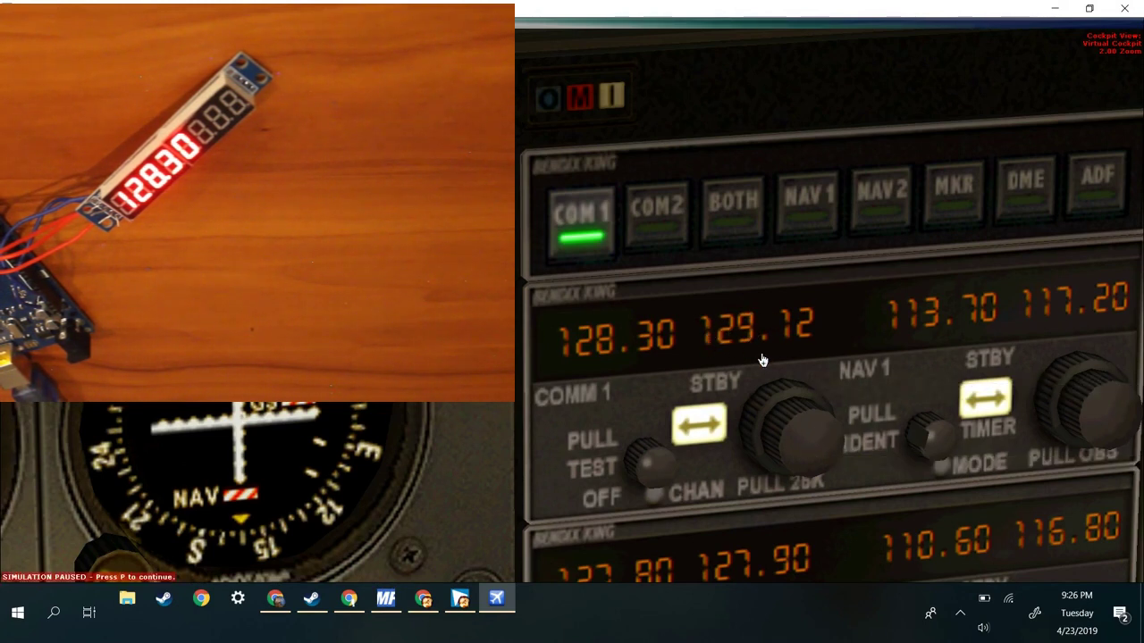
click(701, 431)
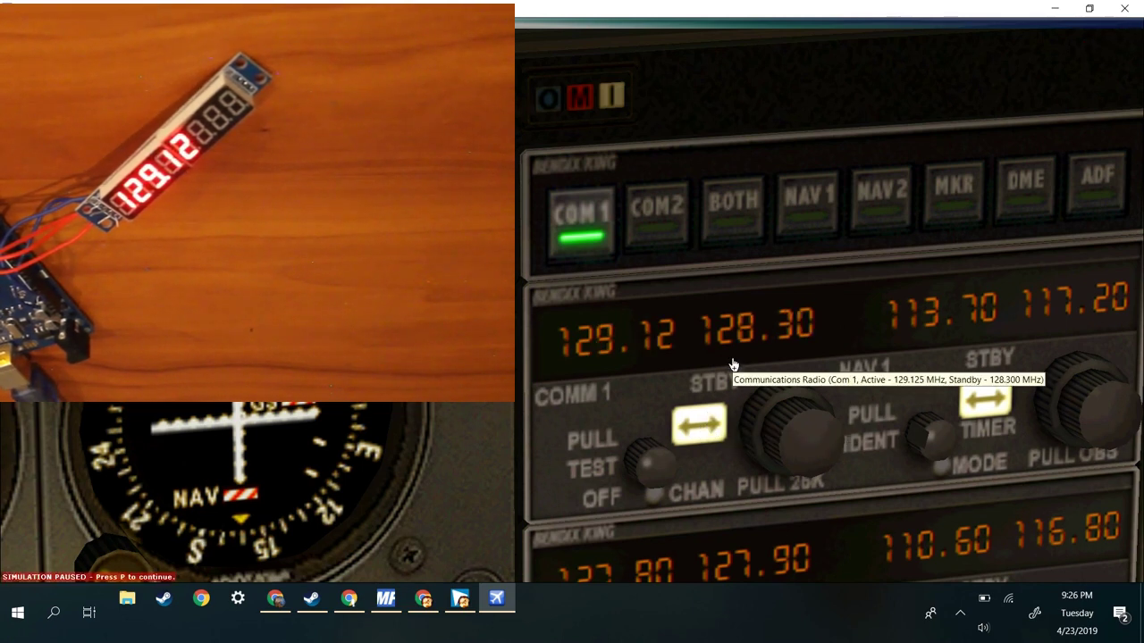
key(p)
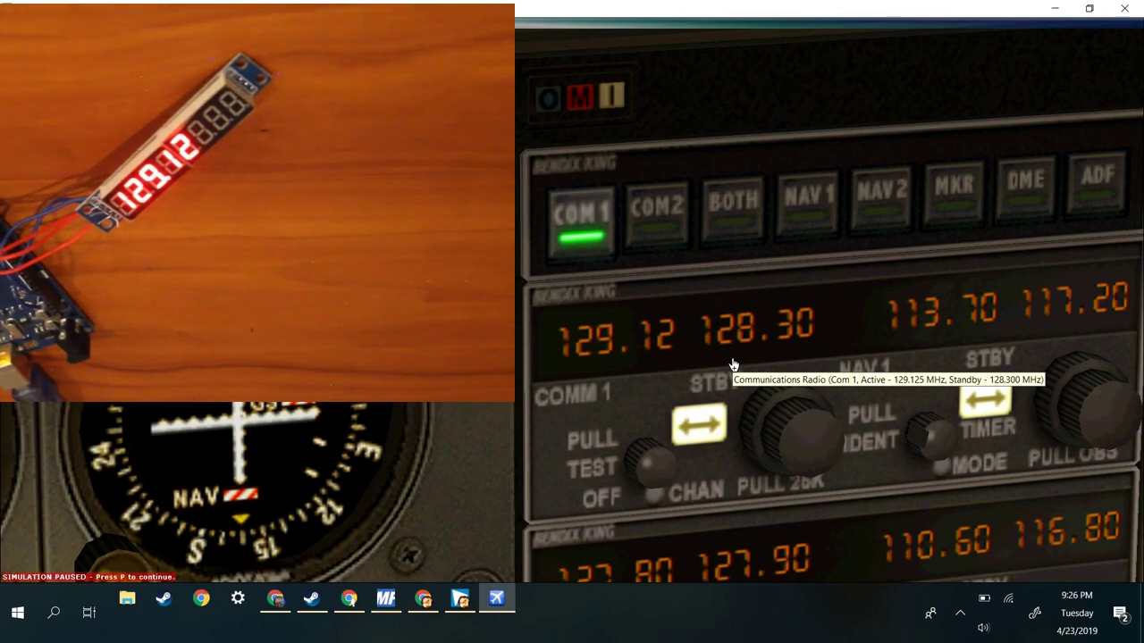
key(p)
key(p)
key(p)
key(p)
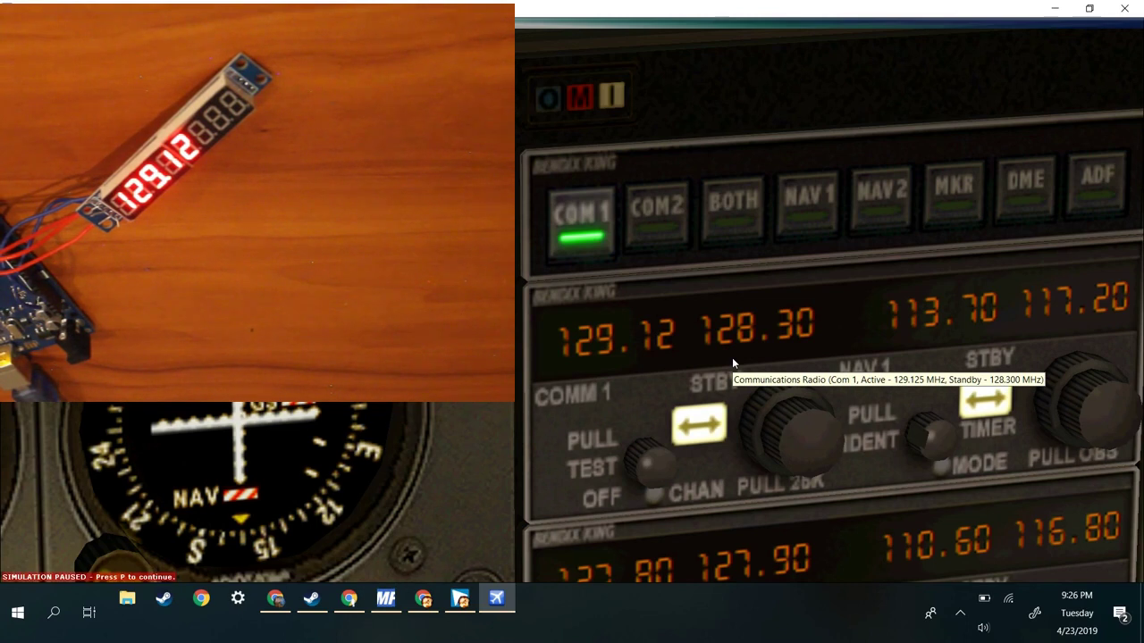
key(p)
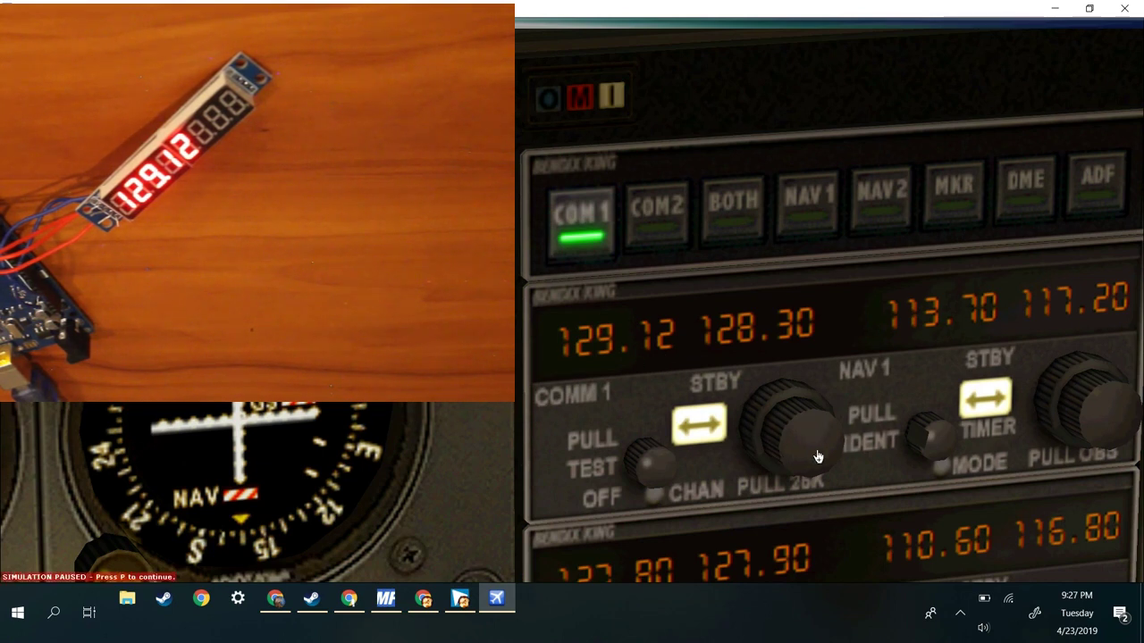
- Tune COM1 standby to 121.50 and swap it to active, leaving 129.12 on standby
scroll(787, 454, down, 7)
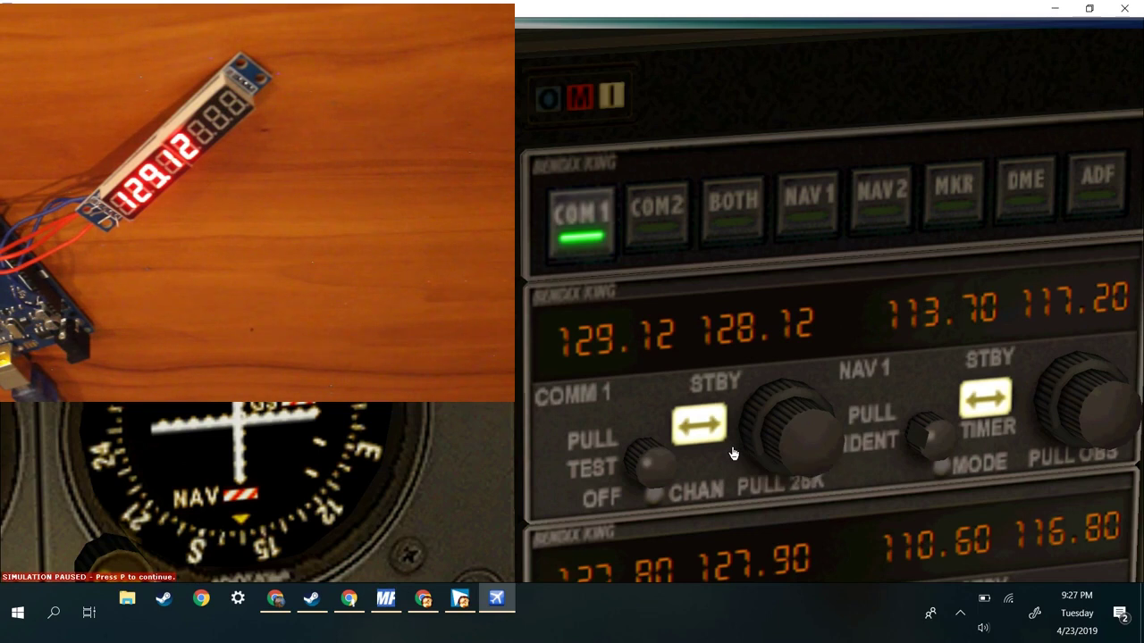
scroll(733, 454, down, 1)
scroll(733, 454, down, 4)
scroll(733, 454, down, 1)
scroll(826, 445, up, 1)
scroll(826, 446, up, 13)
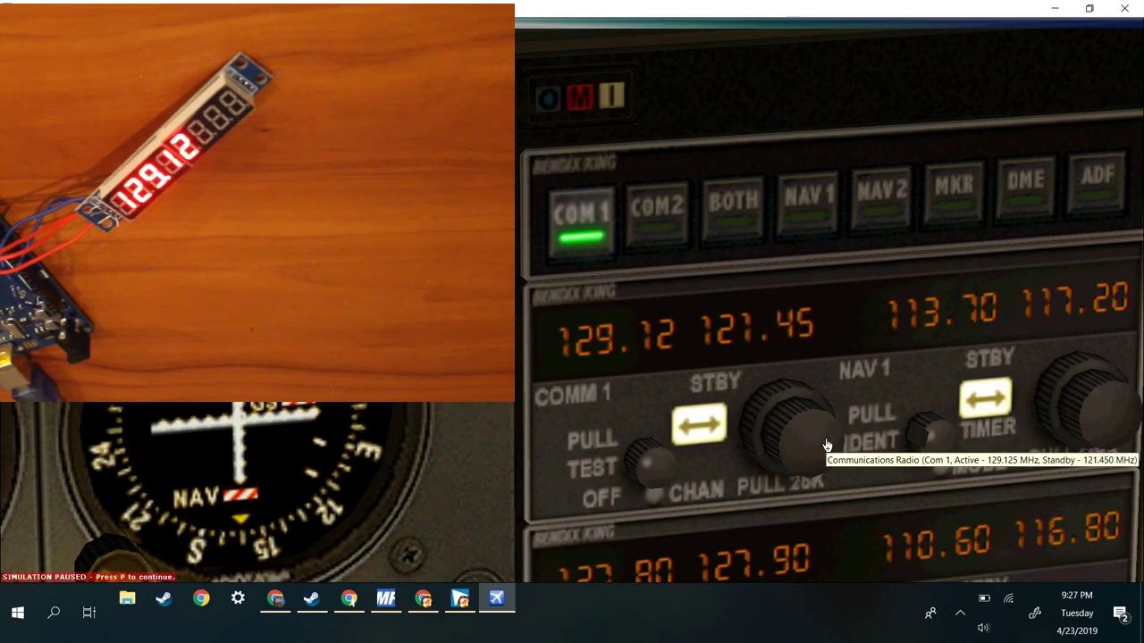
scroll(825, 446, up, 1)
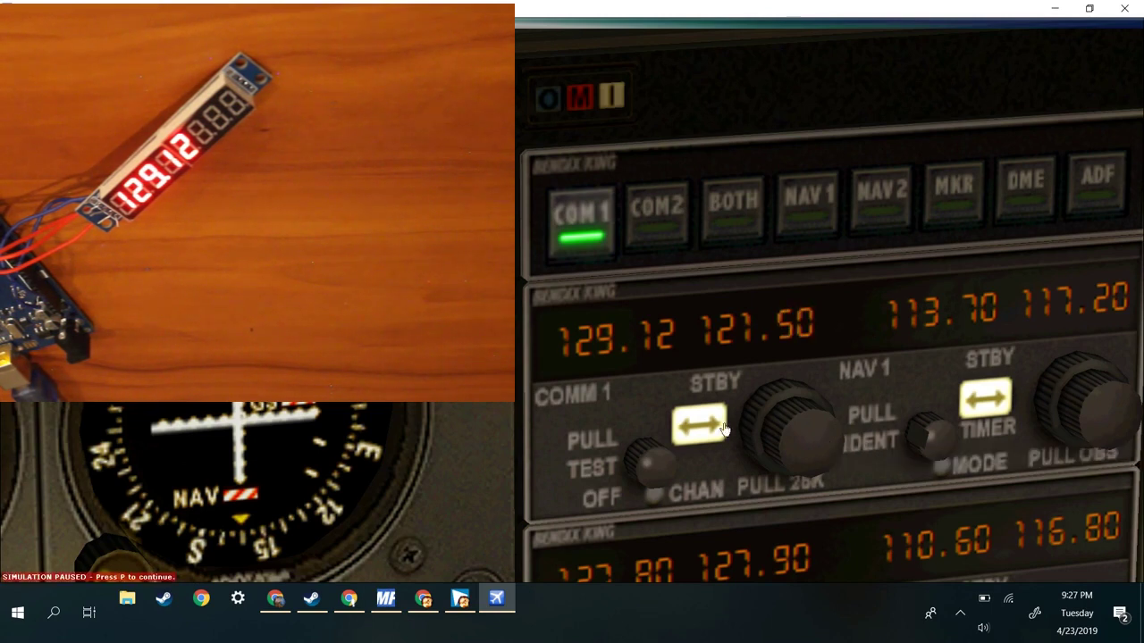
click(688, 433)
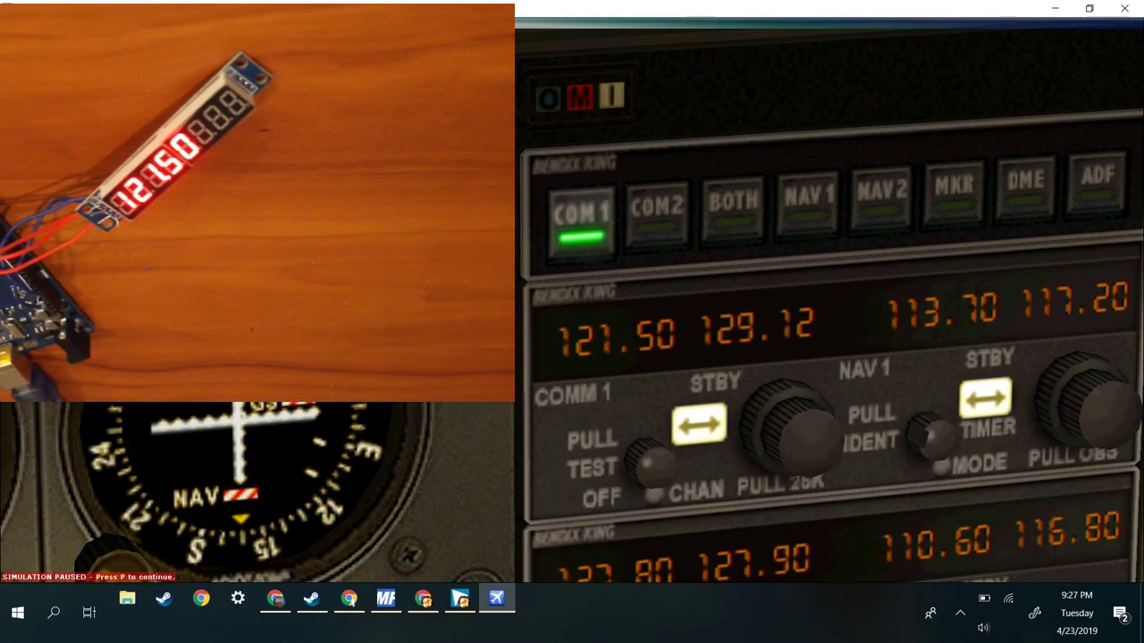
key(minus)
key(minus)
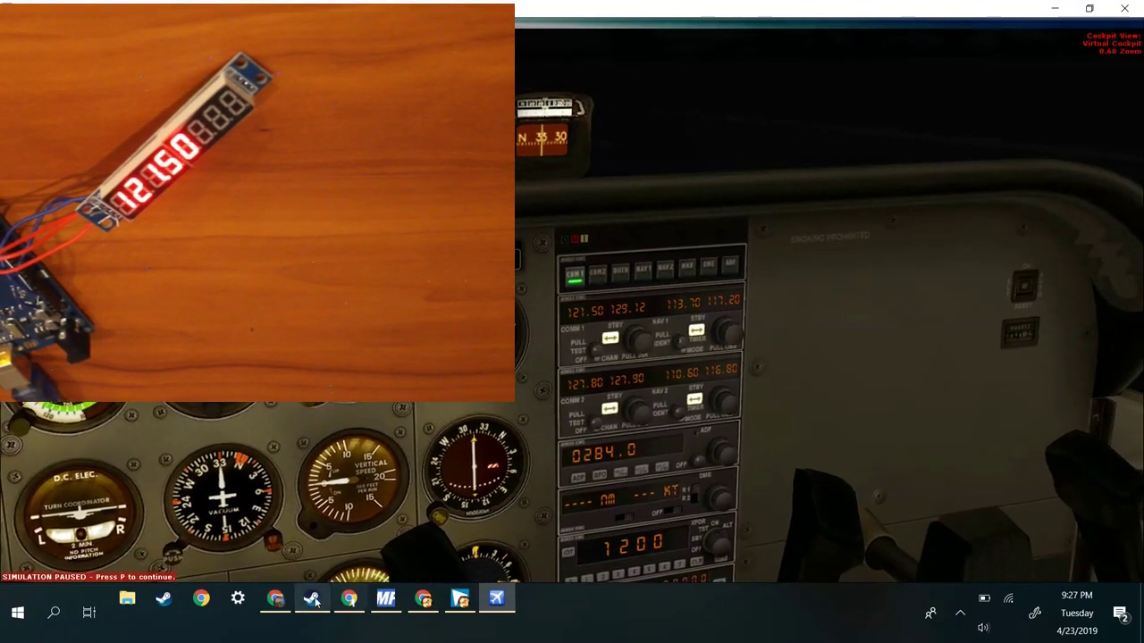
- Stop MobiFlight Connector from sending simulator data to the display
click(386, 602)
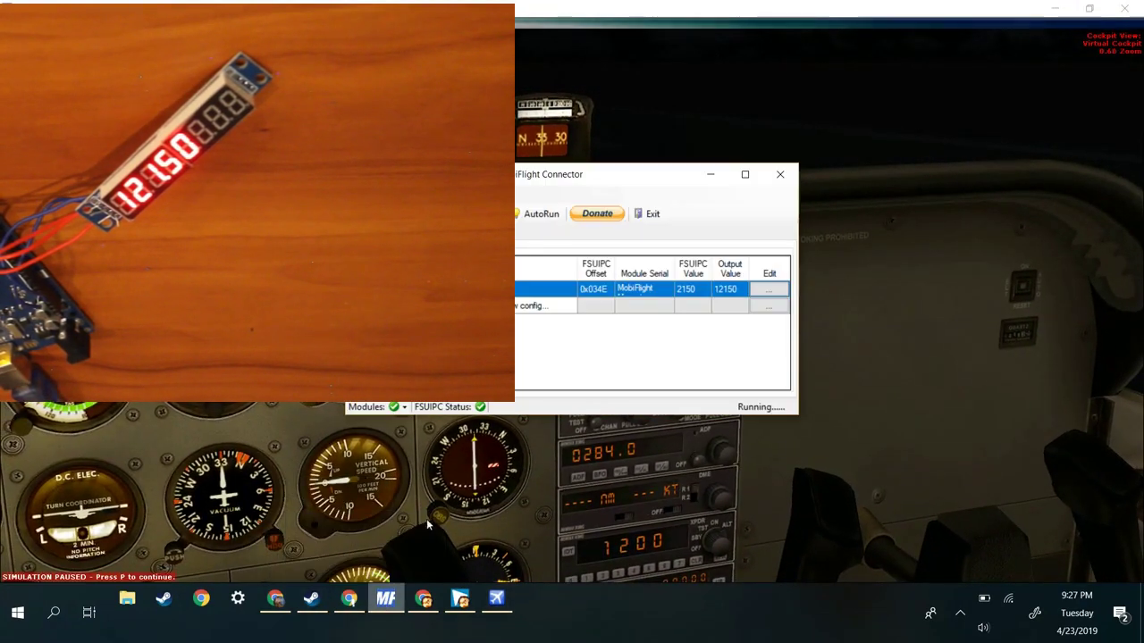
click(769, 290)
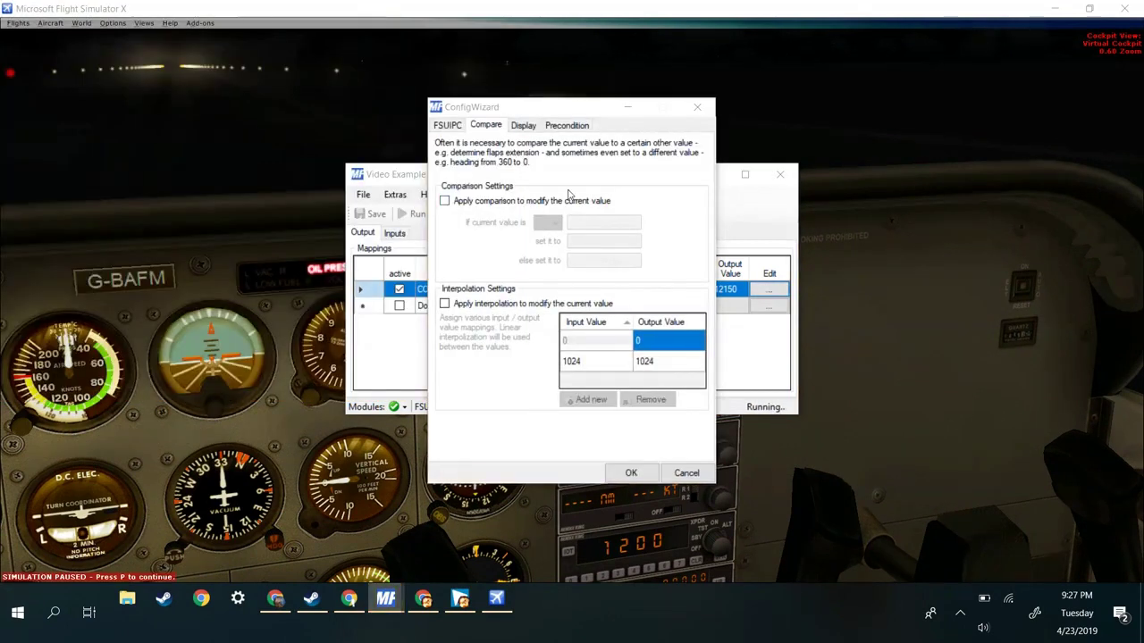
click(631, 473)
click(518, 215)
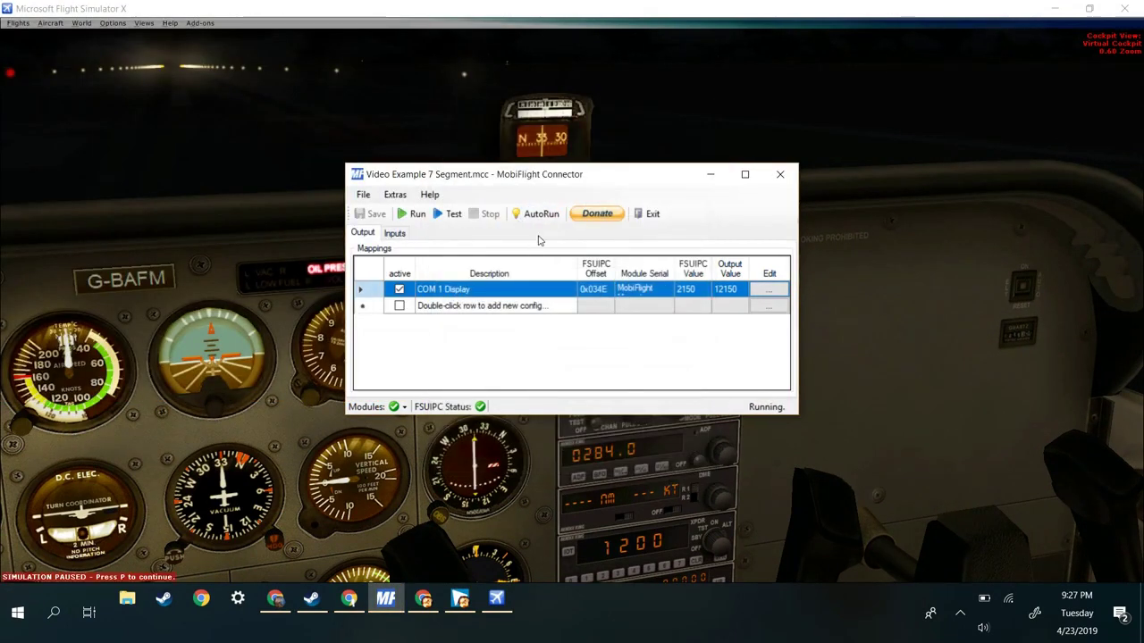
- Load the Radio - Transponder (Squawk) preset, offset 0x0354, into the COM 1 Display output
click(769, 290)
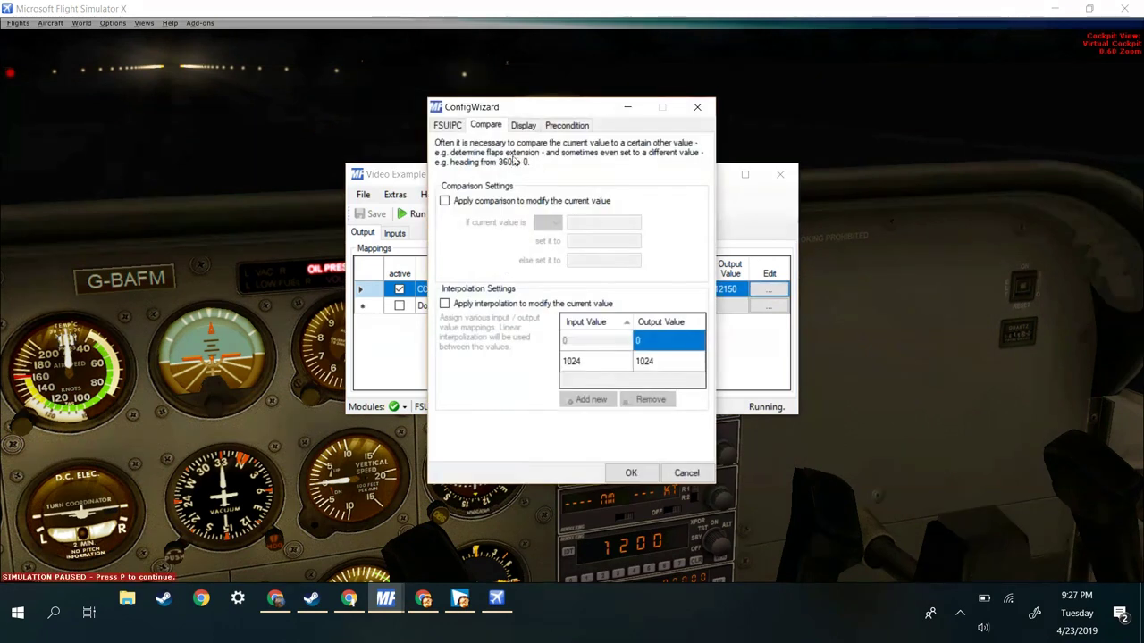
click(445, 129)
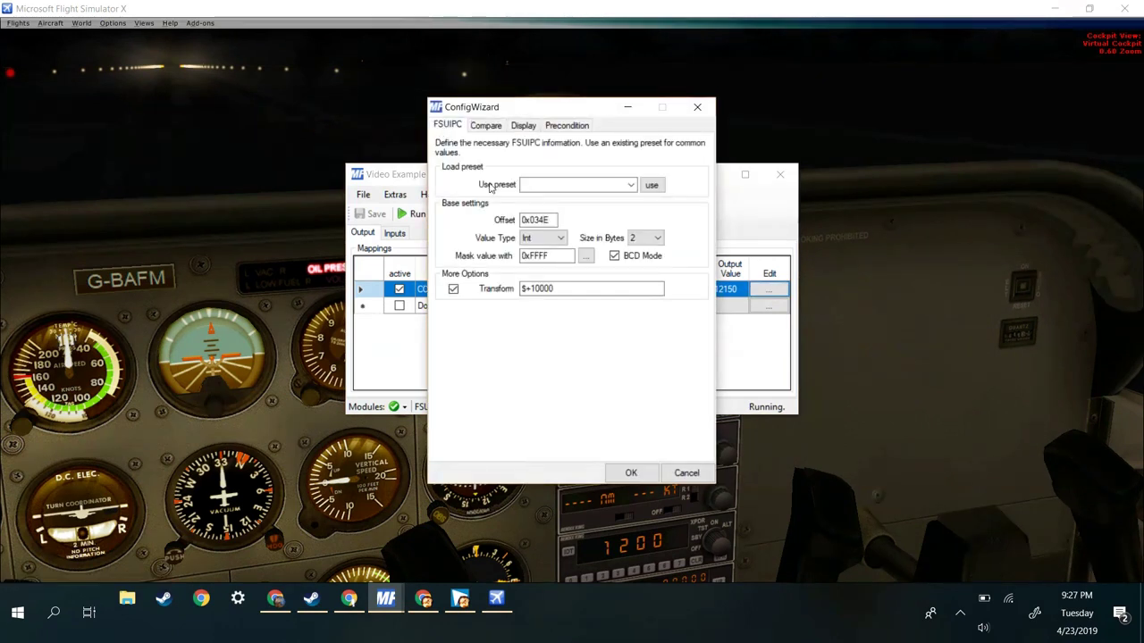
click(630, 185)
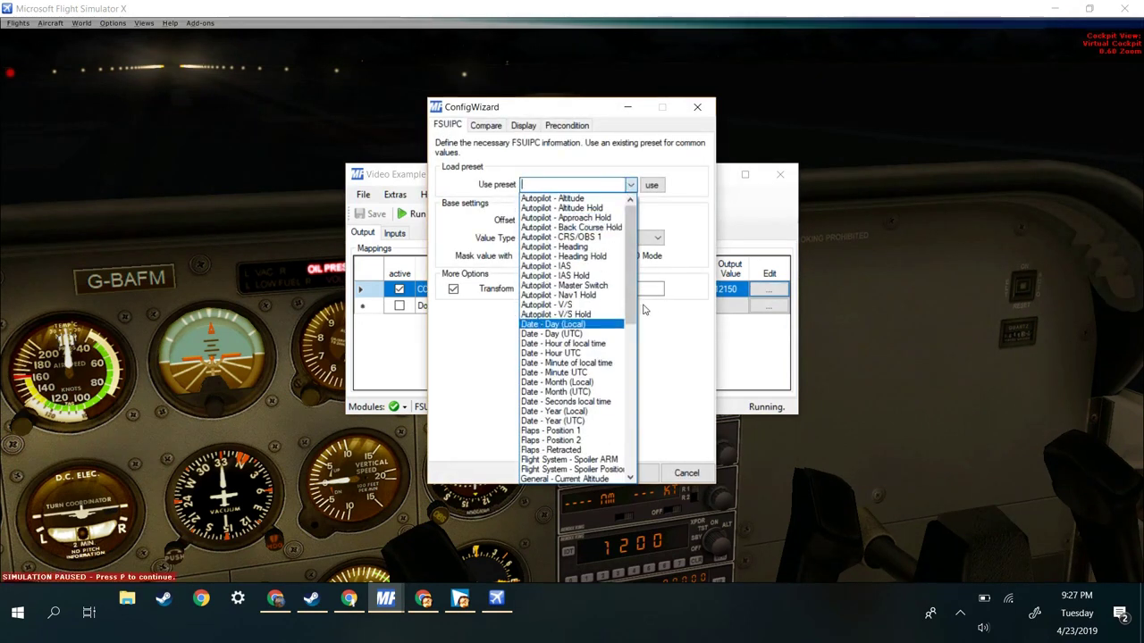
scroll(628, 327, down, 1)
scroll(628, 327, down, 10)
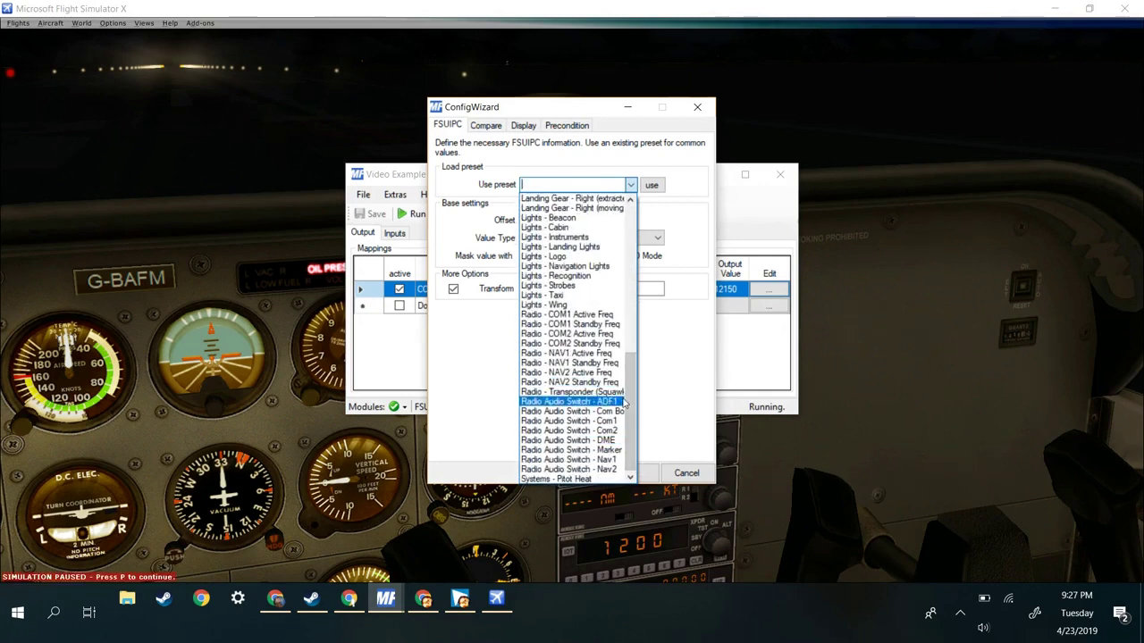
click(620, 393)
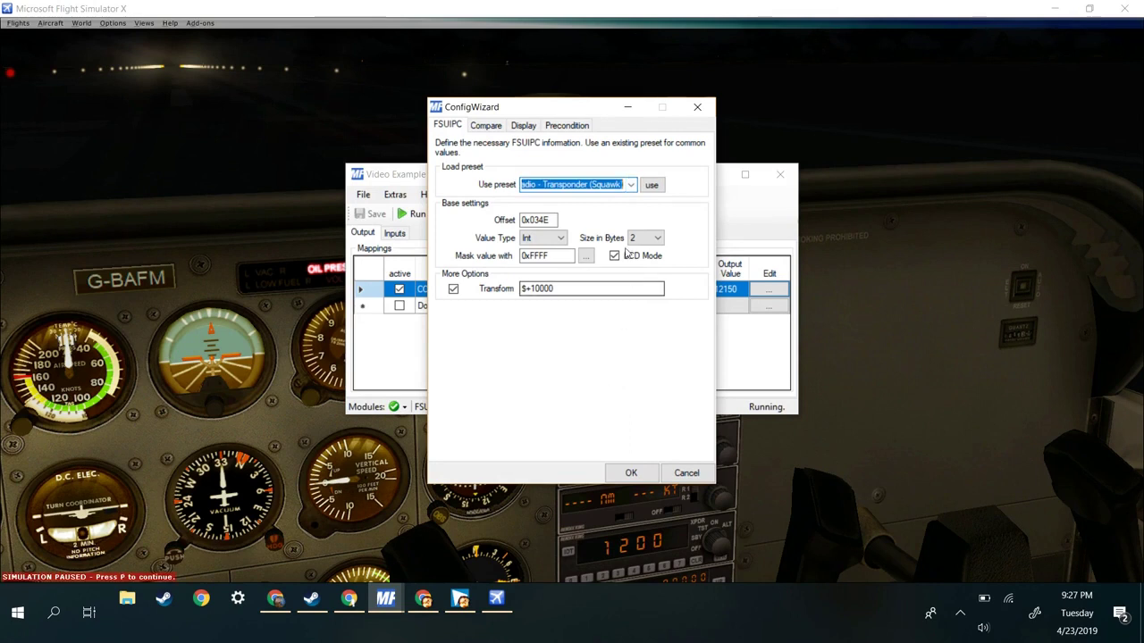
click(651, 185)
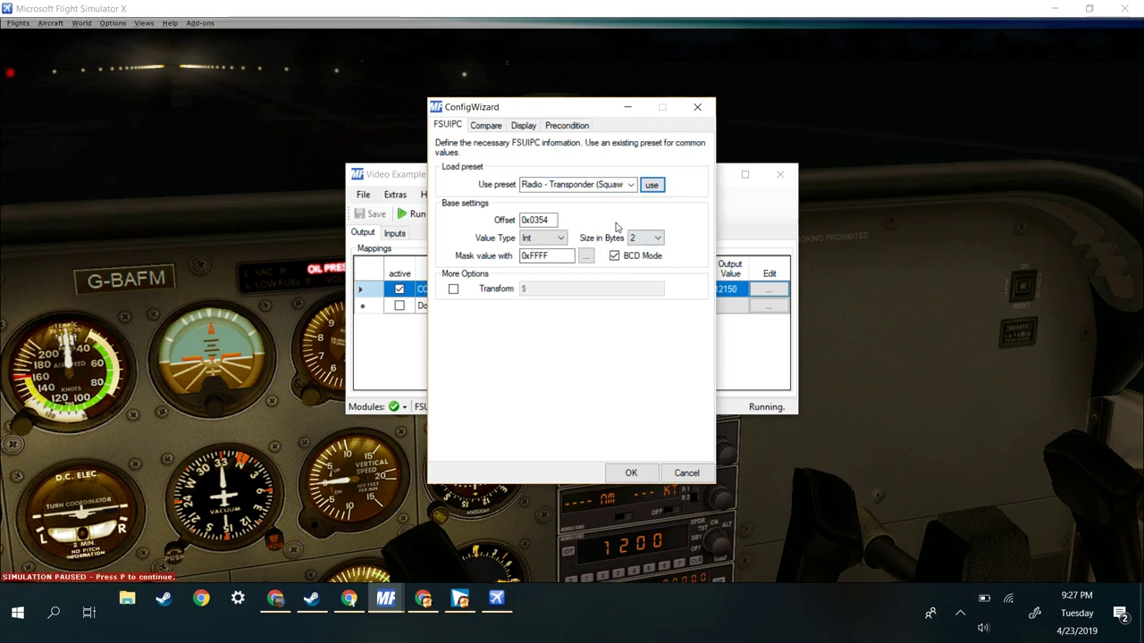
- Test the display on digits 1–4, save the output, and run it showing 1200
click(522, 126)
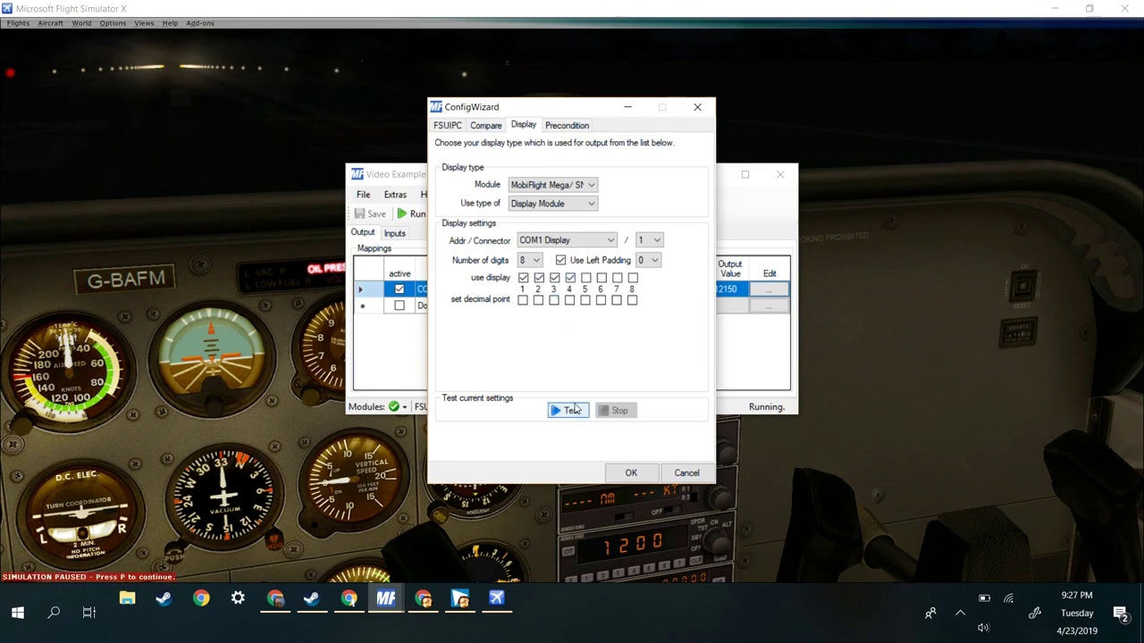
click(572, 412)
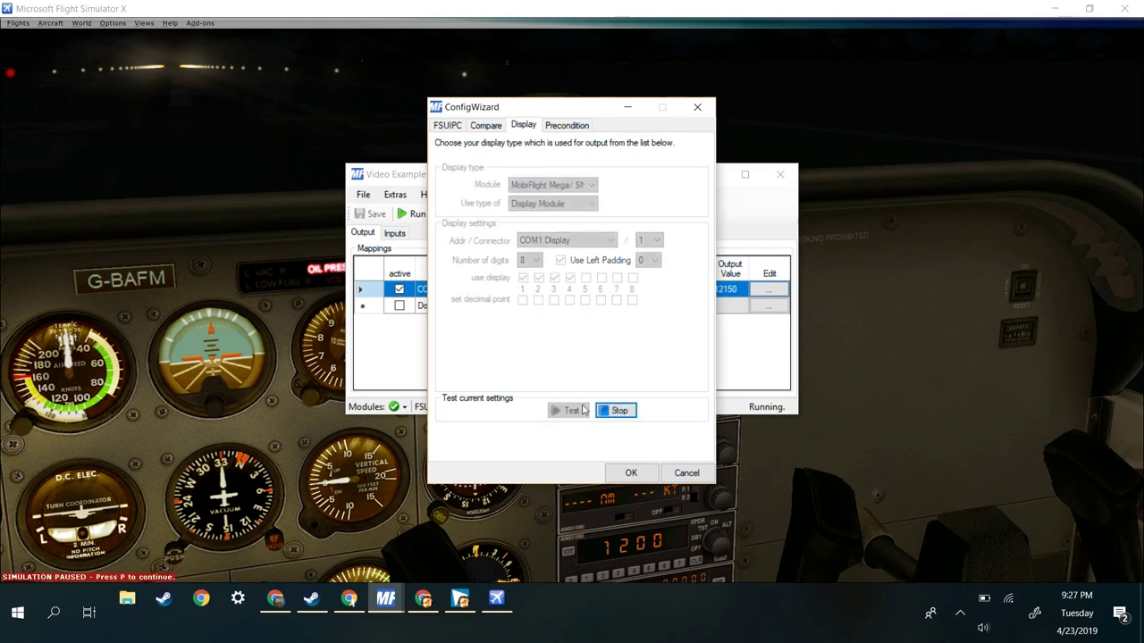
click(608, 411)
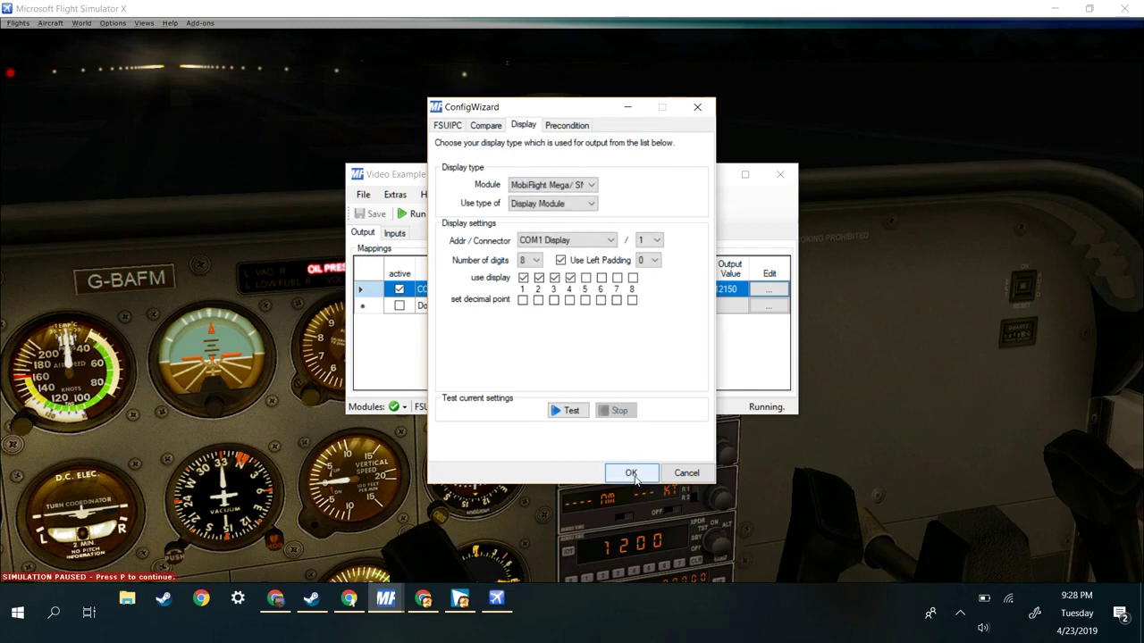
click(631, 475)
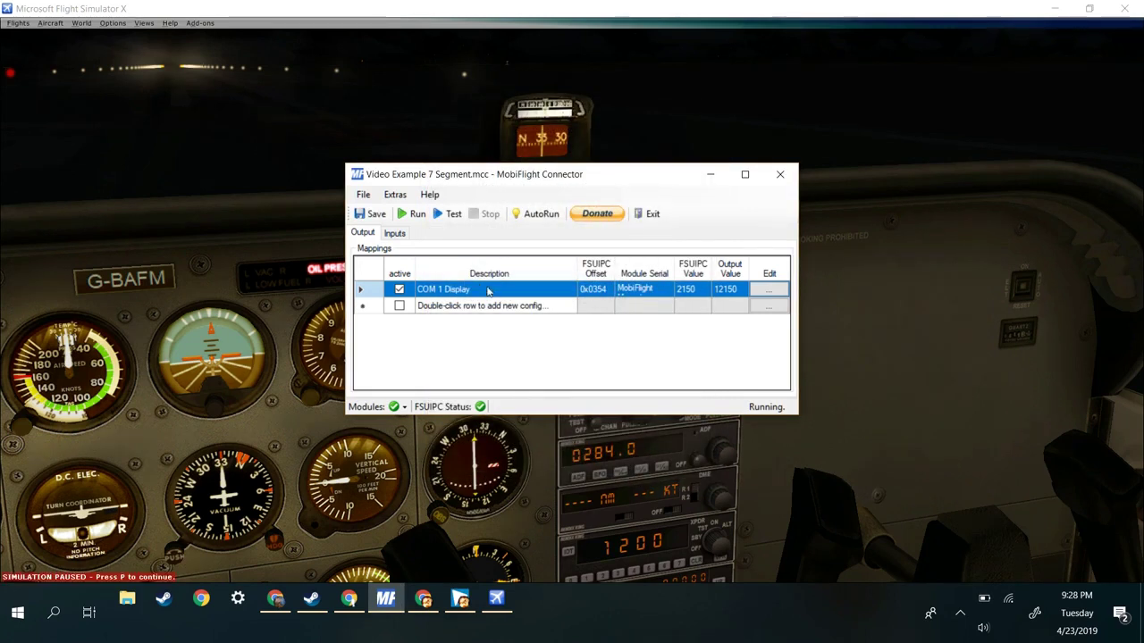
click(412, 213)
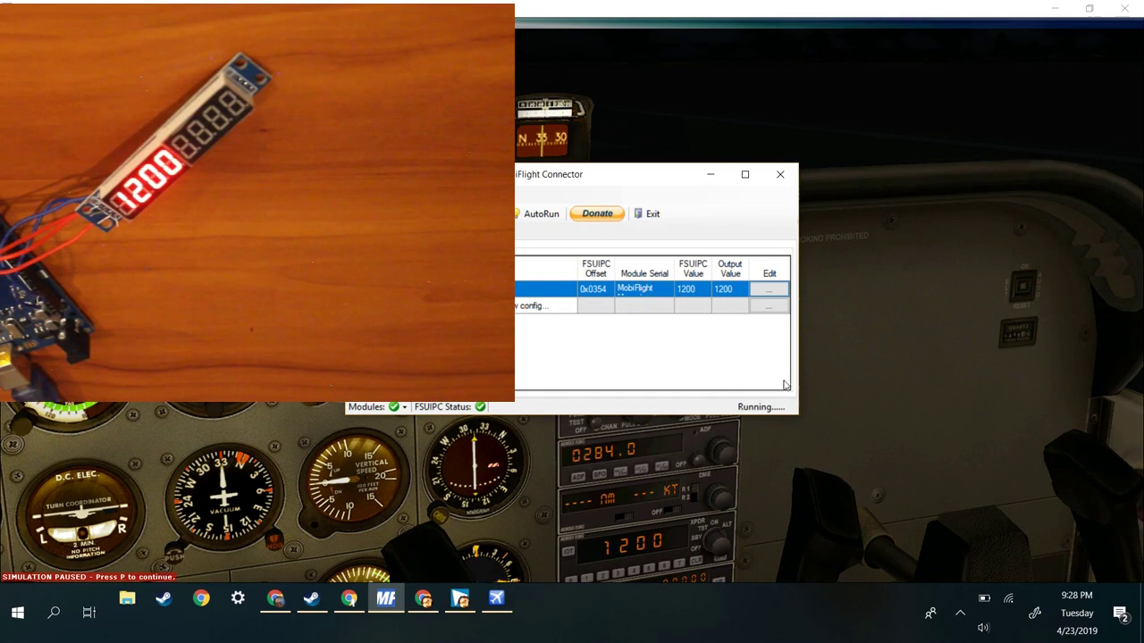
- Pause FSX and enter test transponder codes, ending at 0000
click(613, 554)
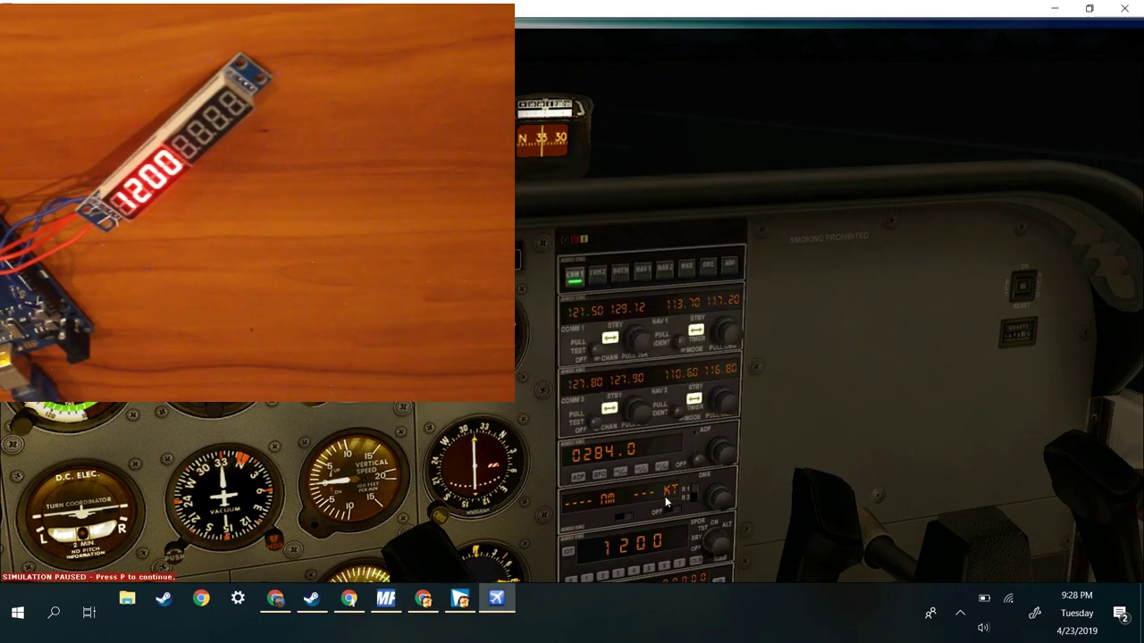
scroll(646, 565, up, 3)
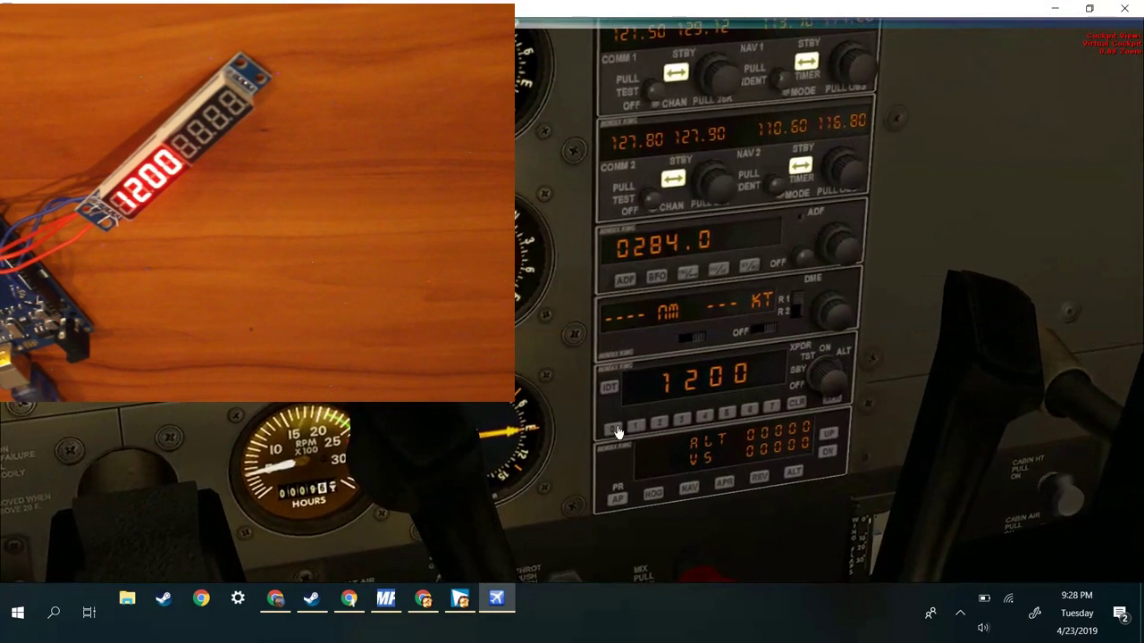
click(616, 430)
key(p)
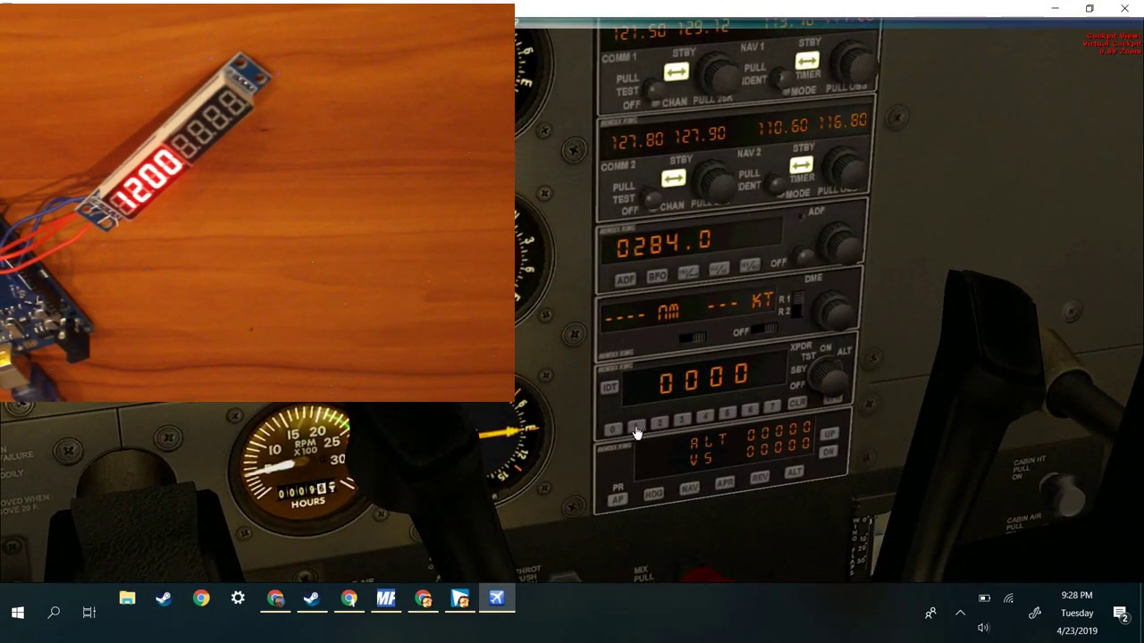
click(636, 428)
double_click(635, 428)
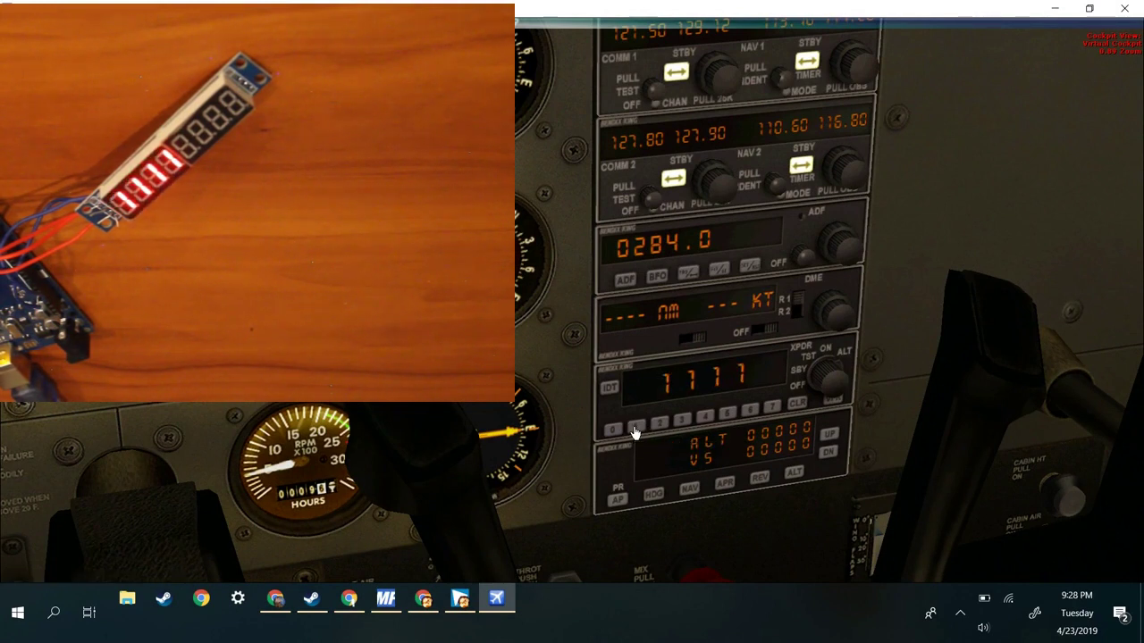
double_click(774, 408)
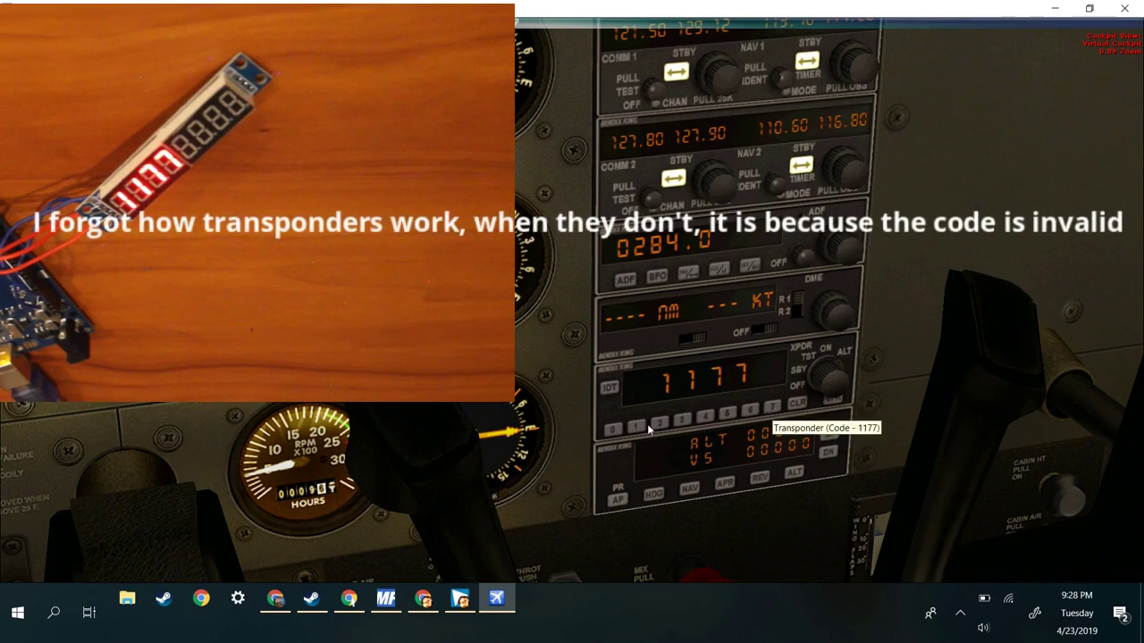
click(614, 435)
click(612, 433)
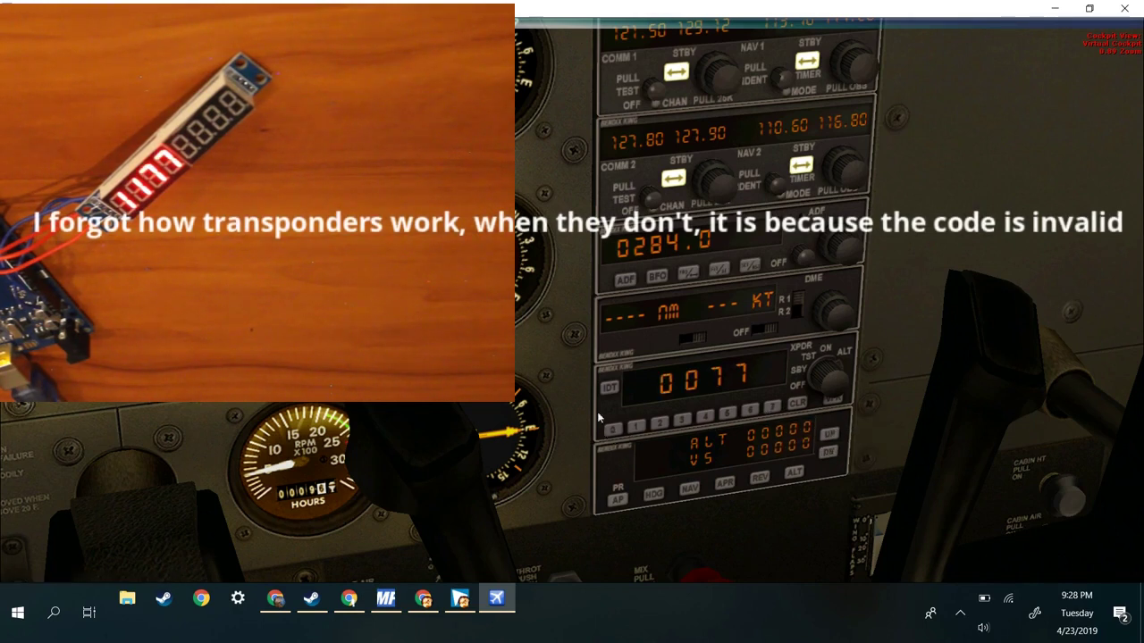
click(611, 430)
click(611, 430)
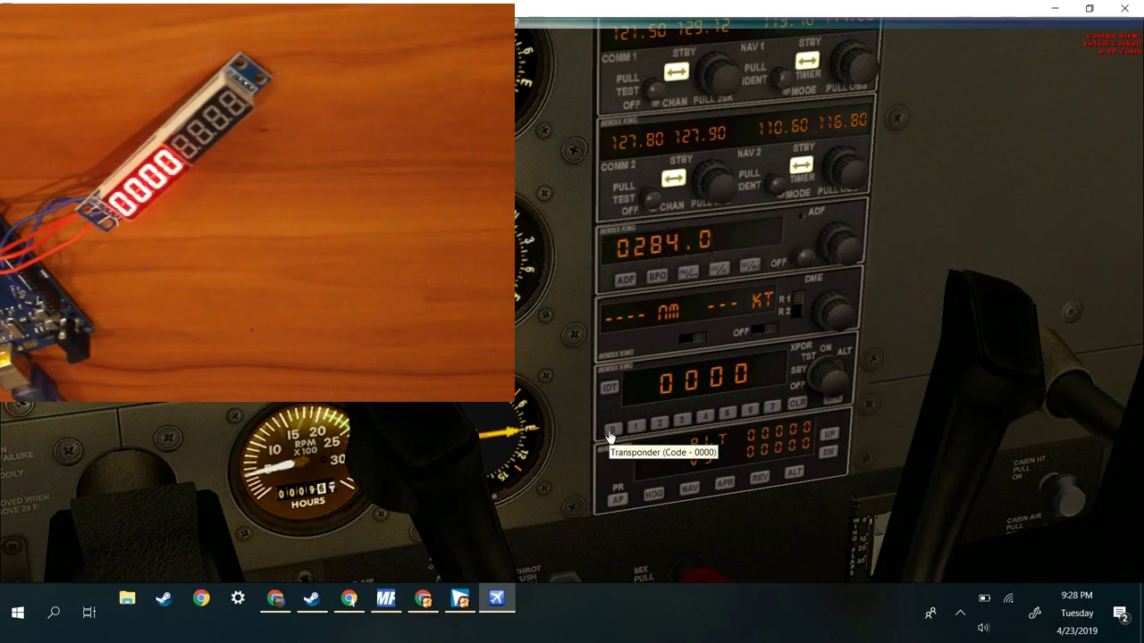
- Dial the transponder to 7643, then correct it to 7642
click(774, 410)
click(773, 409)
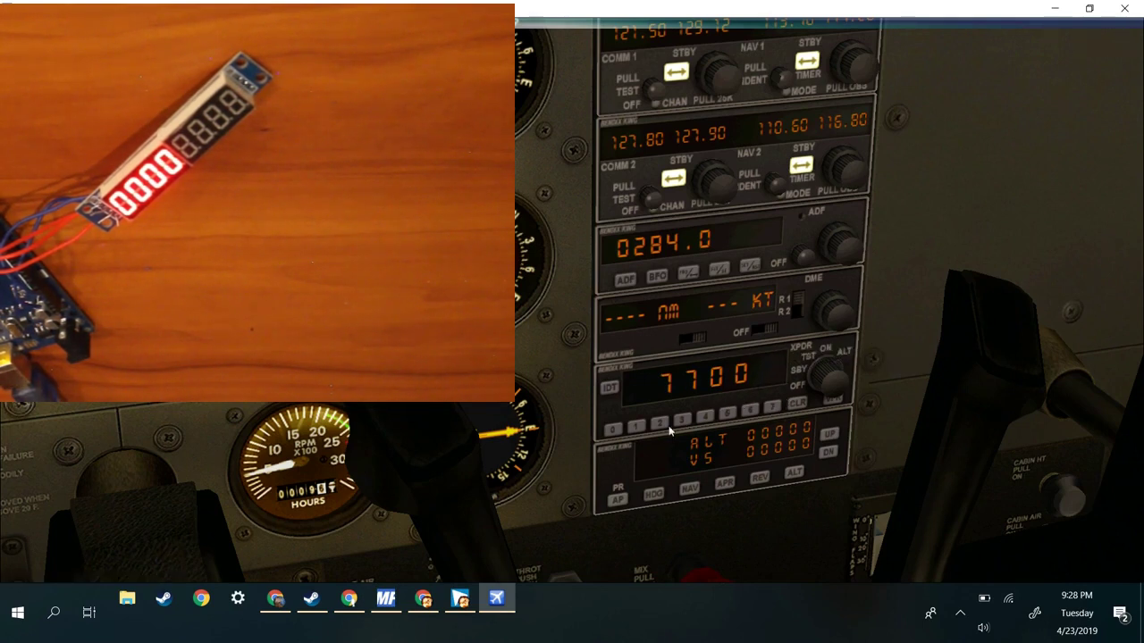
key(p)
key(p)
click(774, 412)
click(751, 413)
click(704, 416)
click(681, 418)
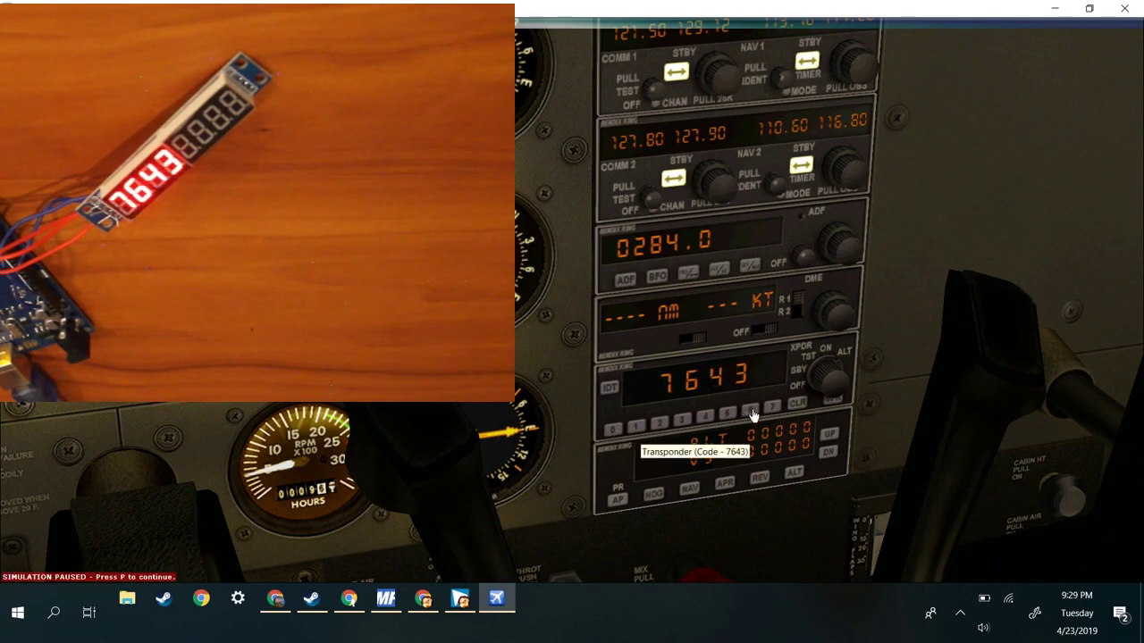
click(638, 425)
click(659, 423)
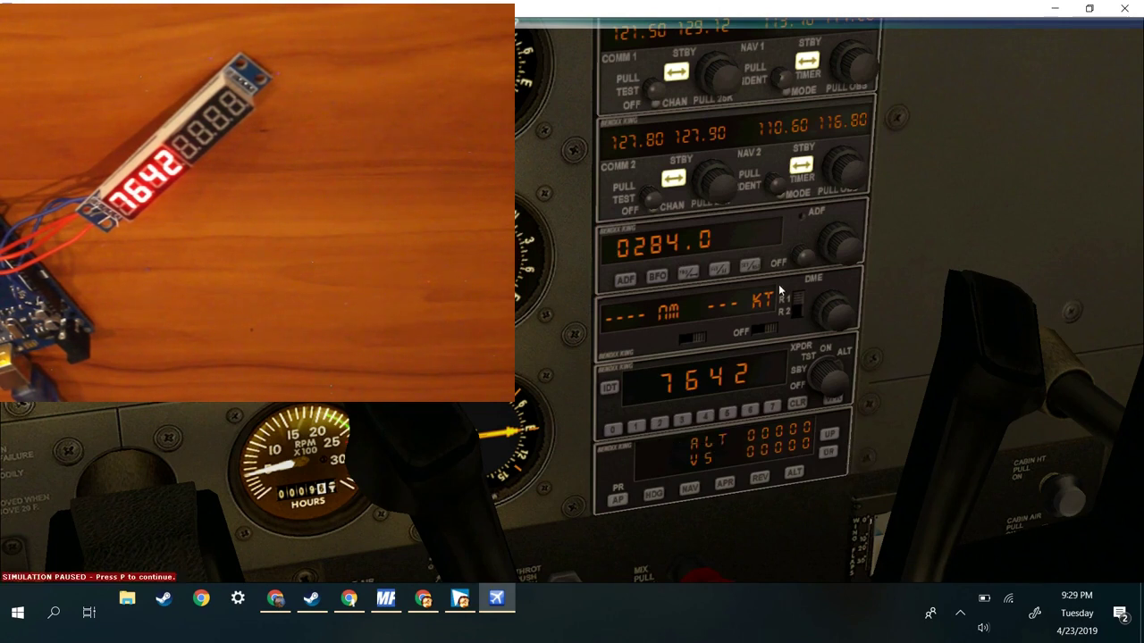
click(386, 598)
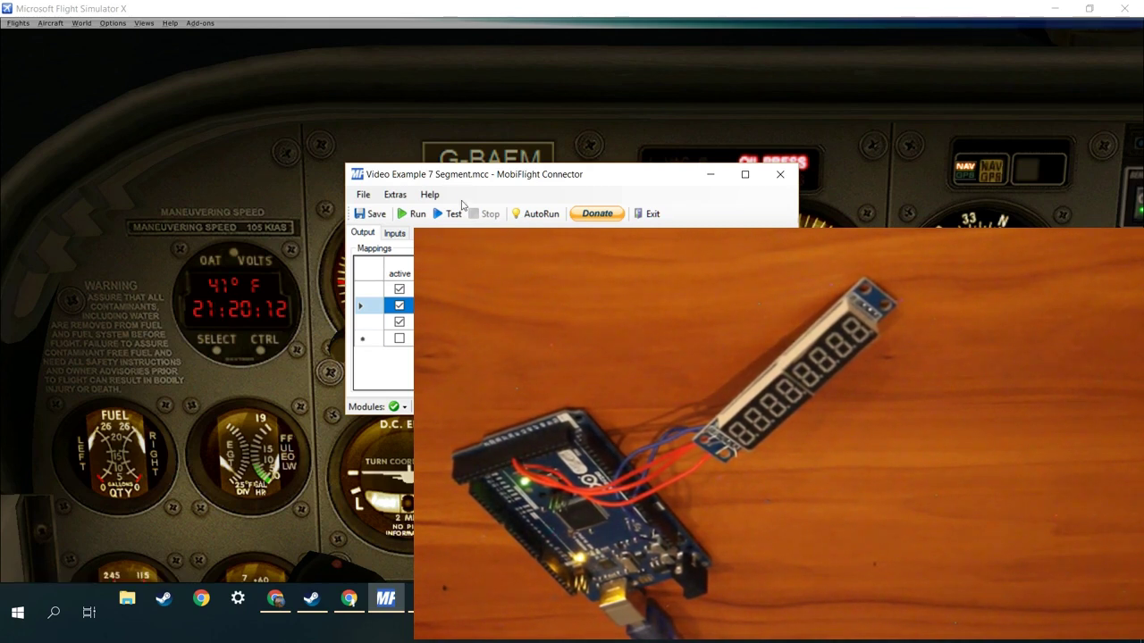
- Run the loaded mappings so the display shows clock time 21 20 12, then return to FSX
click(416, 214)
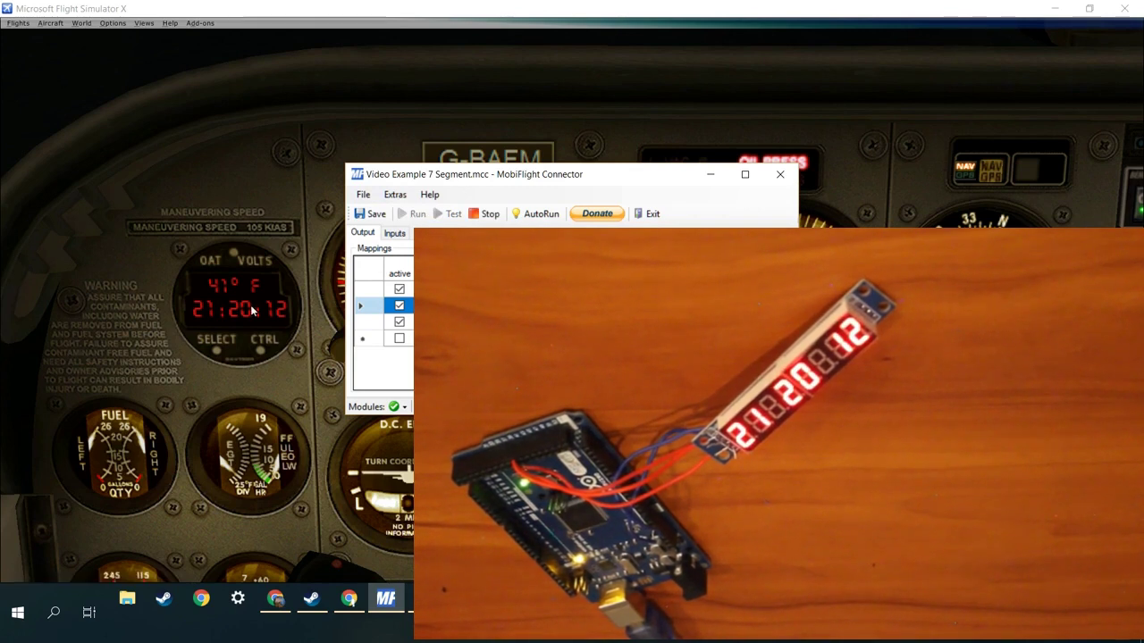
click(219, 313)
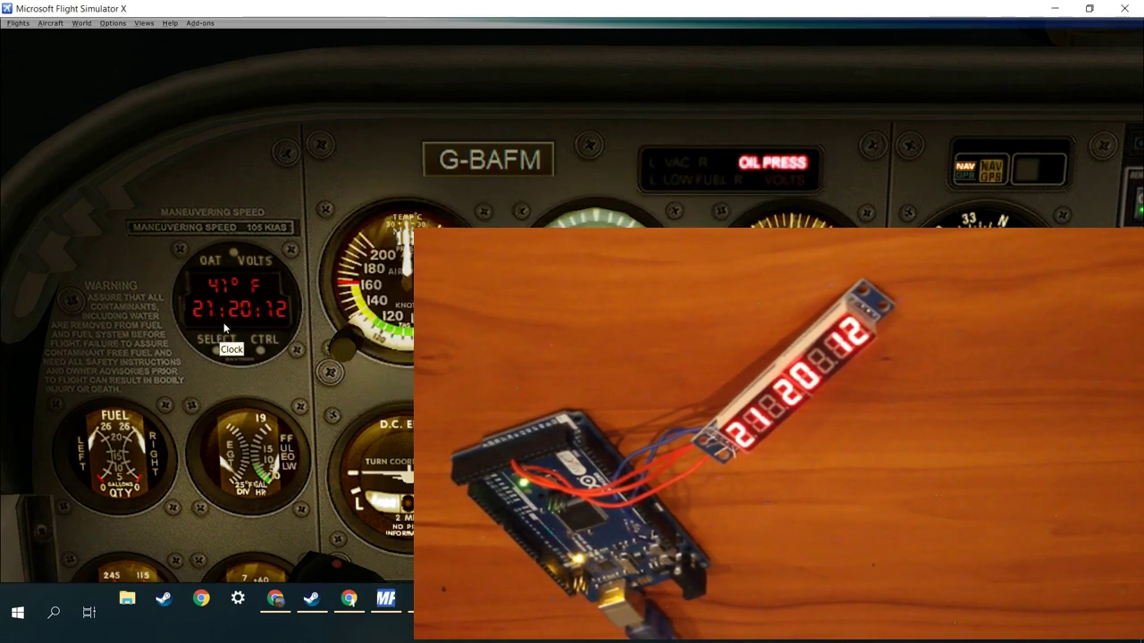